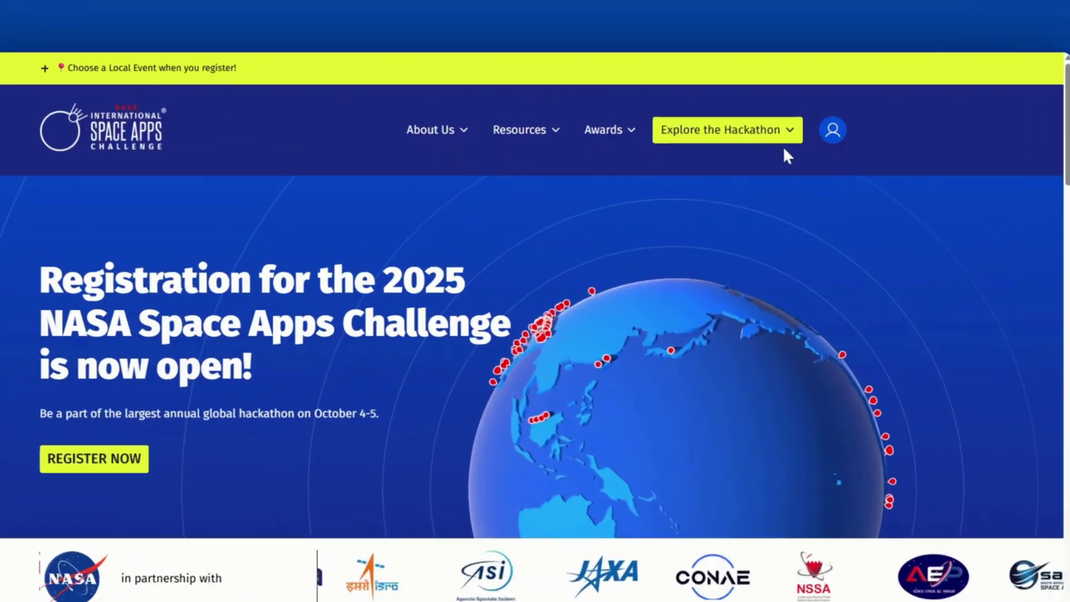
# Go to the 2025 Challenges page and pick a subject in the filter panel.
pyautogui.click(791, 141)
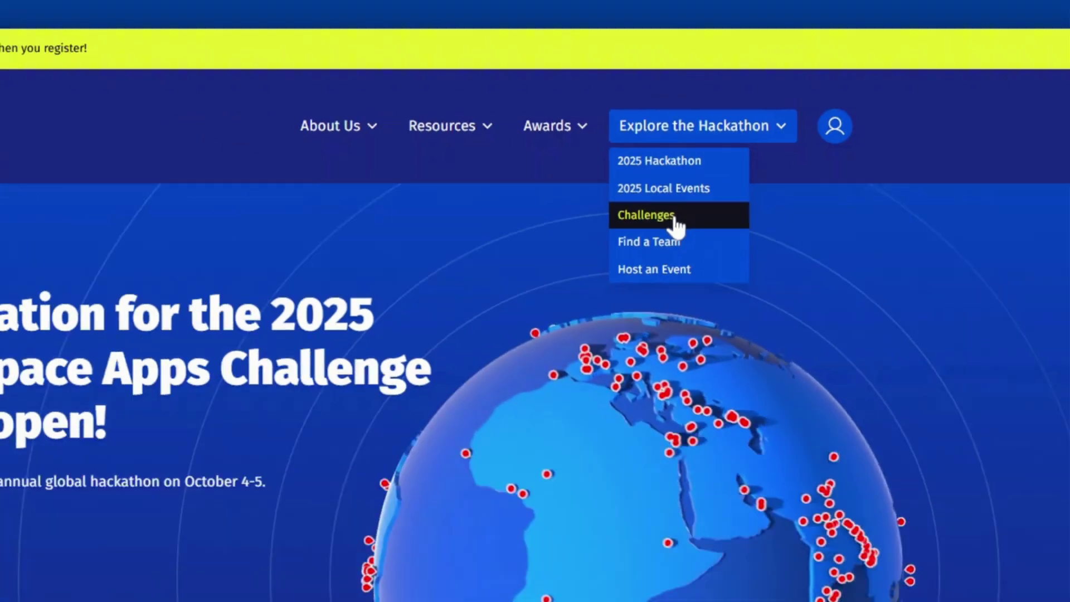
pyautogui.click(674, 221)
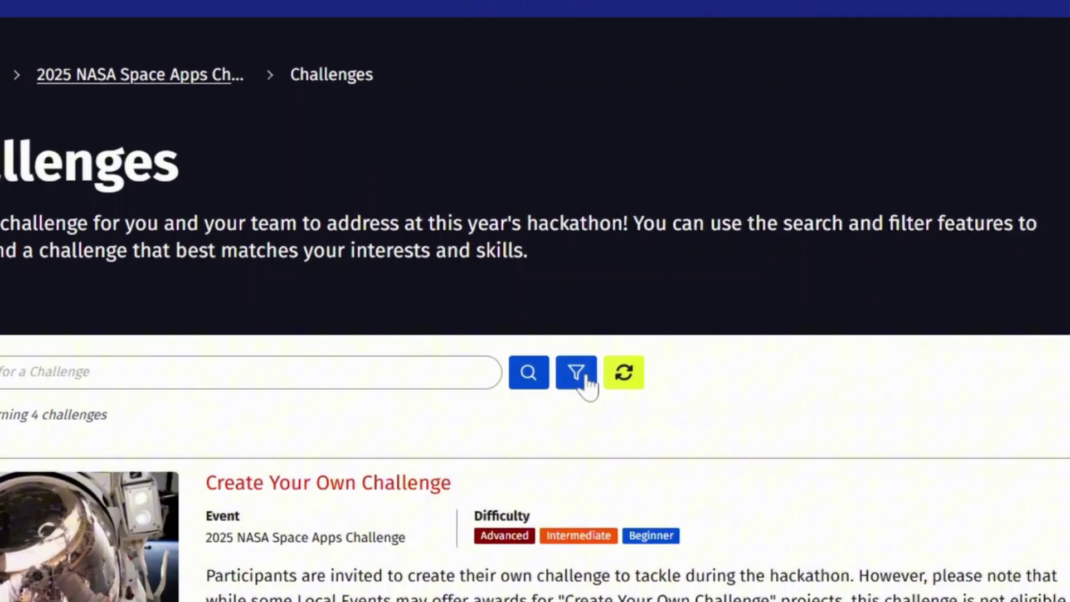
pyautogui.click(588, 384)
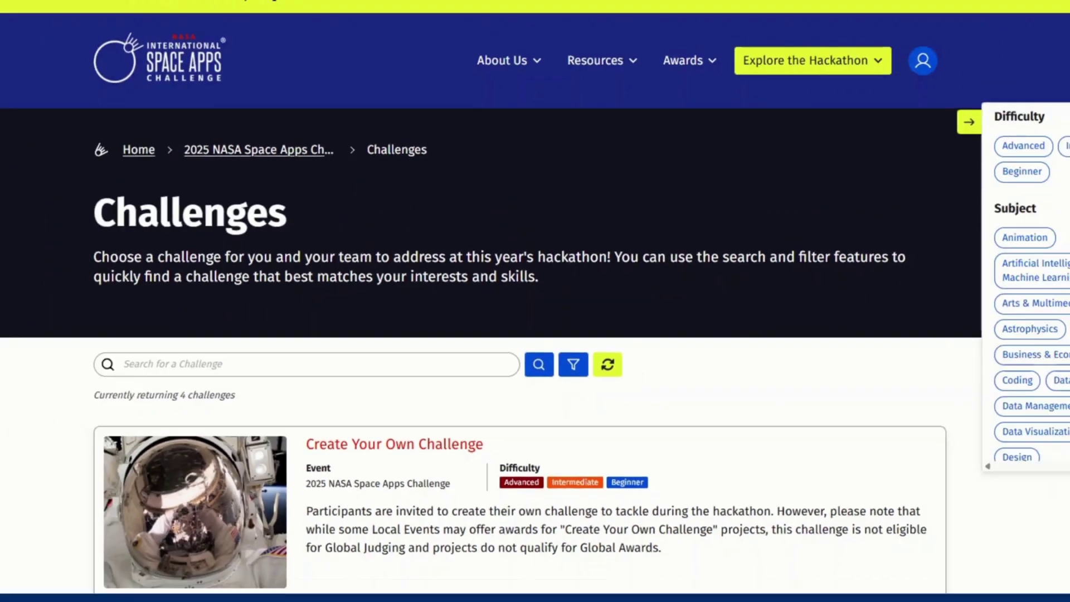
pyautogui.click(913, 258)
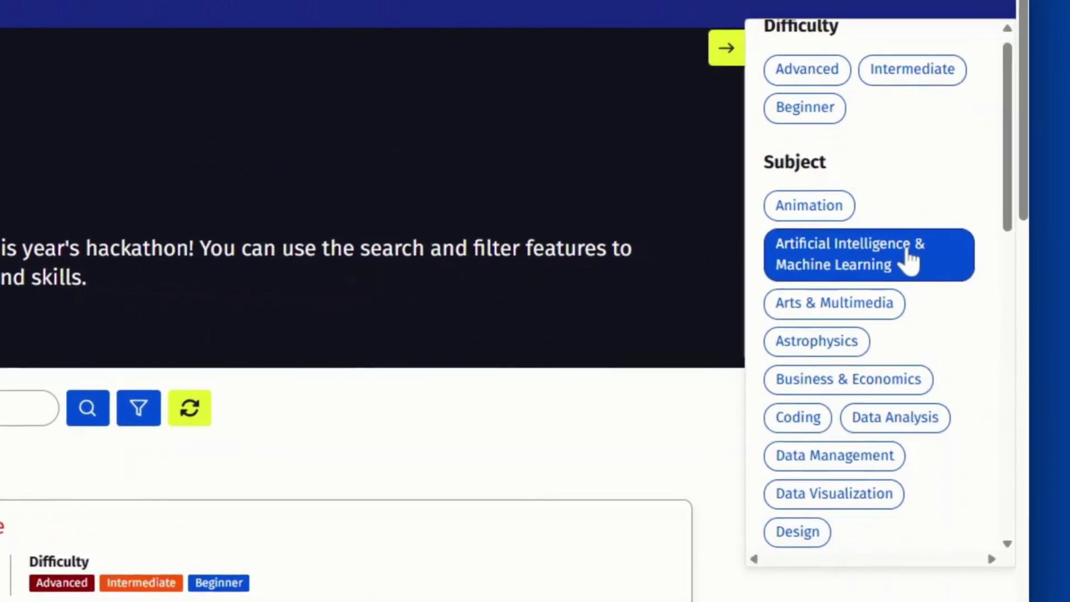
# Close the filter panel and scroll down the challenge list to Explore the Universe.
pyautogui.scroll(-10, 903, 267)
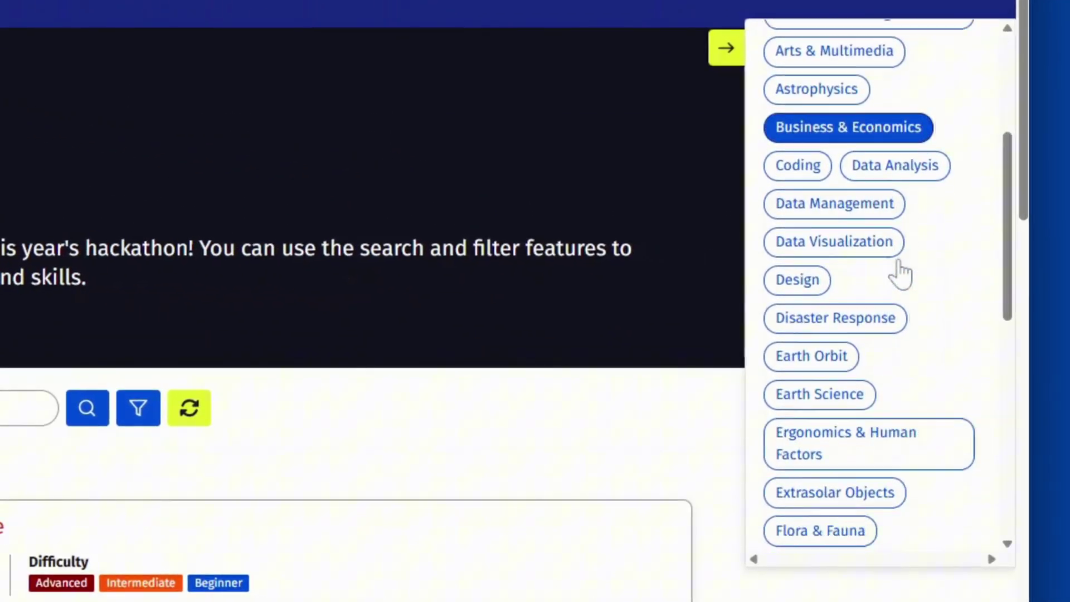
pyautogui.scroll(3, 884, 311)
pyautogui.scroll(6, 884, 306)
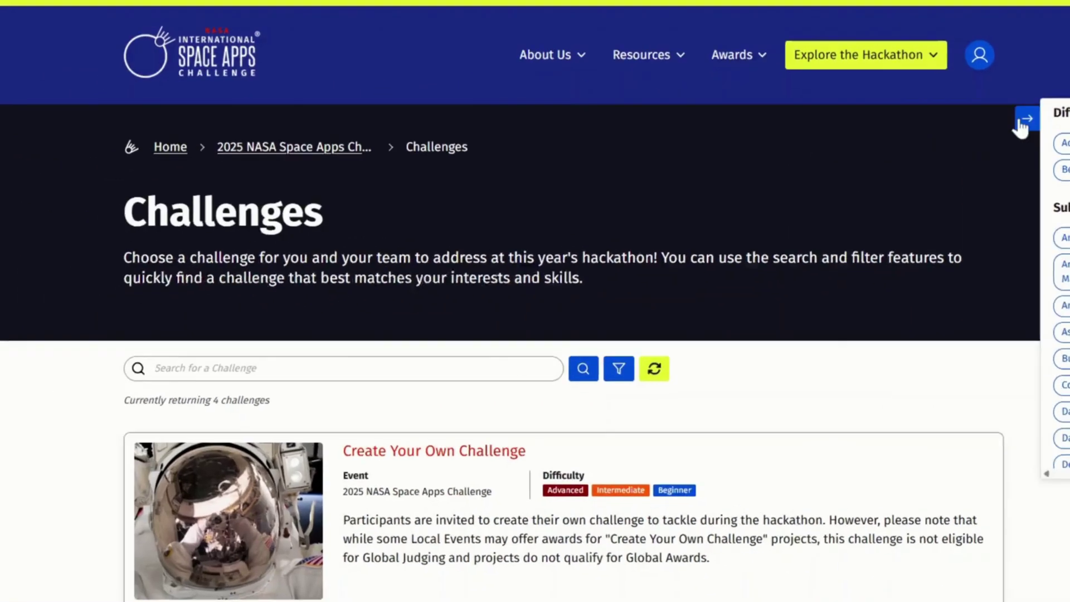
pyautogui.click(726, 47)
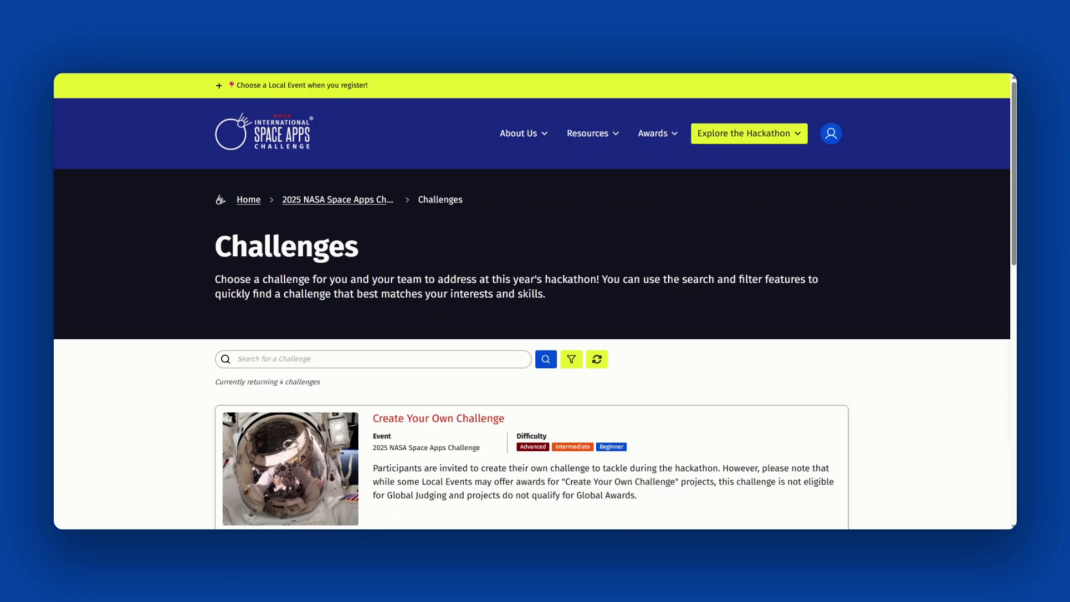
pyautogui.scroll(-2, 894, 315)
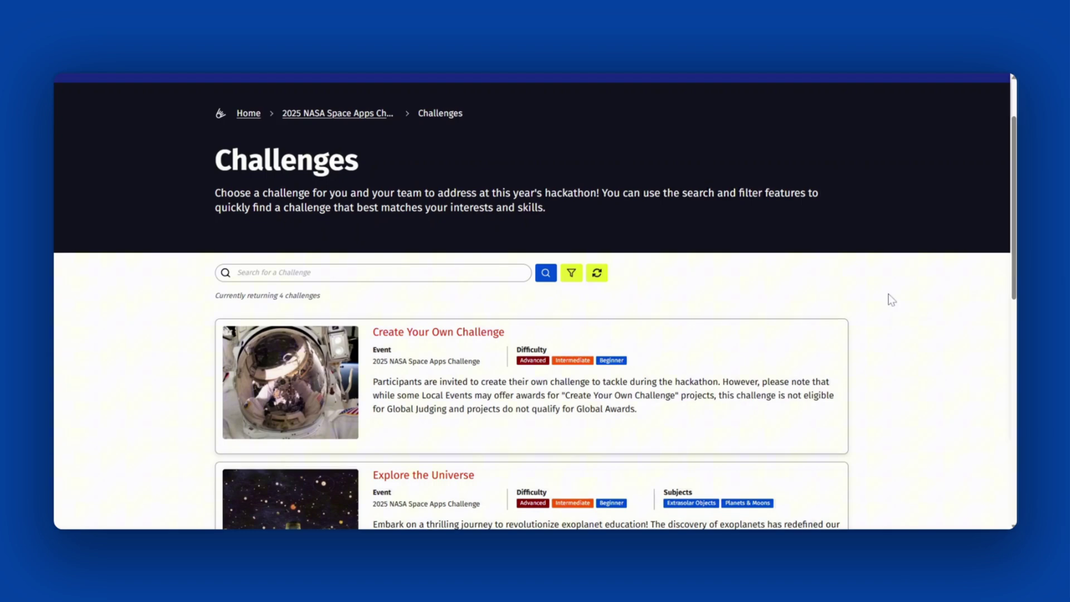
pyautogui.scroll(-2, 892, 300)
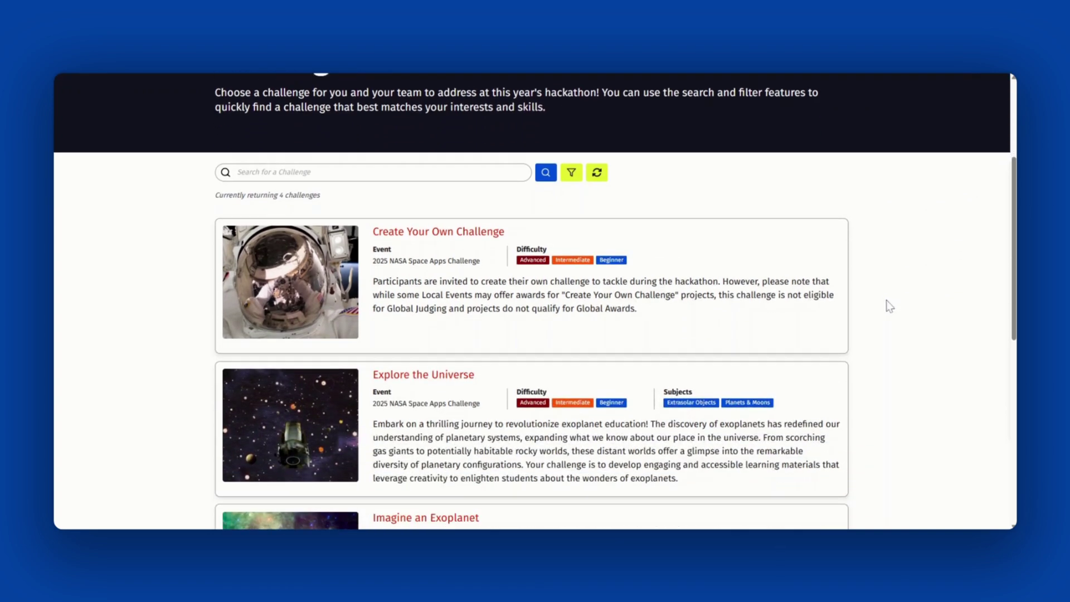
pyautogui.click(468, 379)
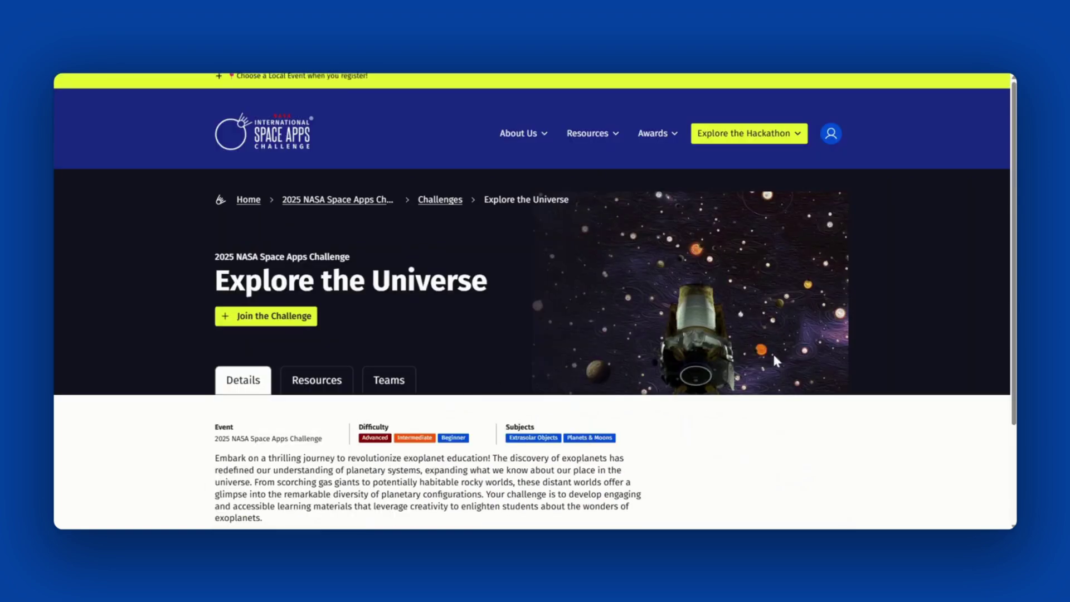
pyautogui.scroll(-1, 907, 333)
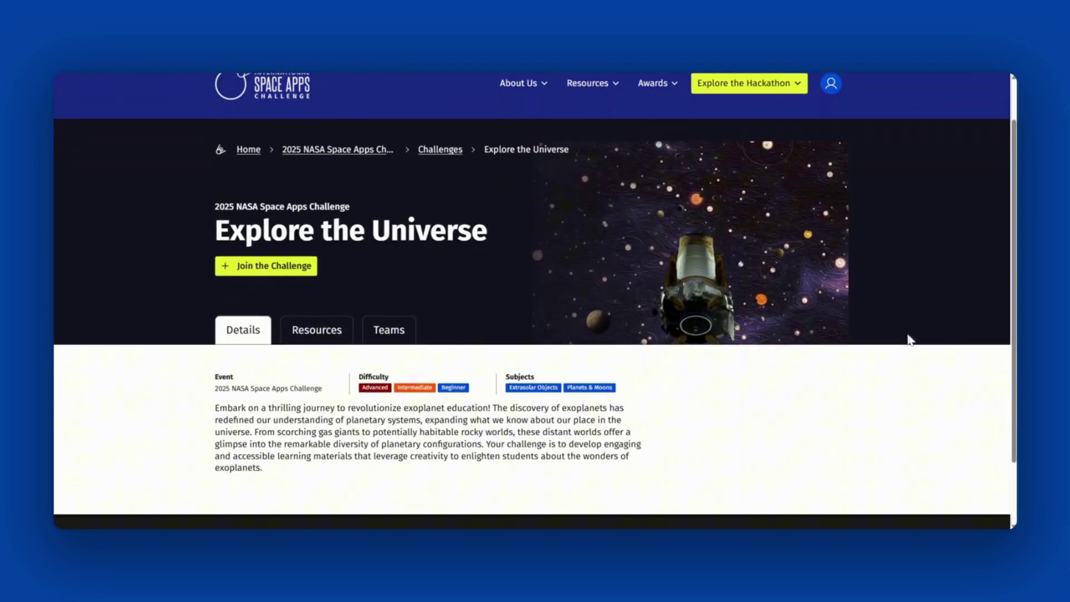
pyautogui.scroll(-1, 829, 461)
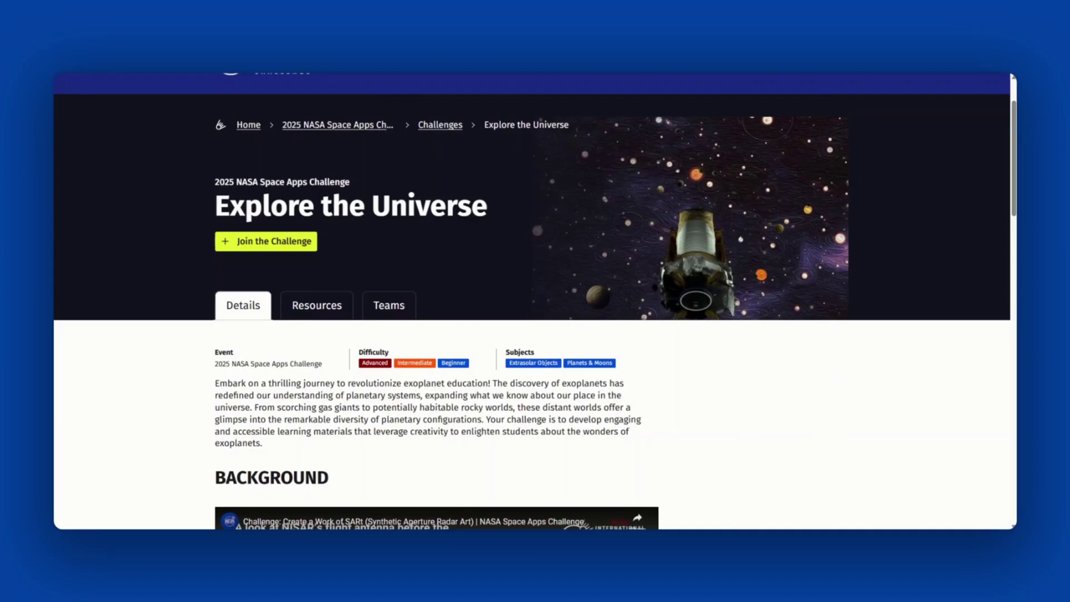
pyautogui.scroll(-6, 825, 455)
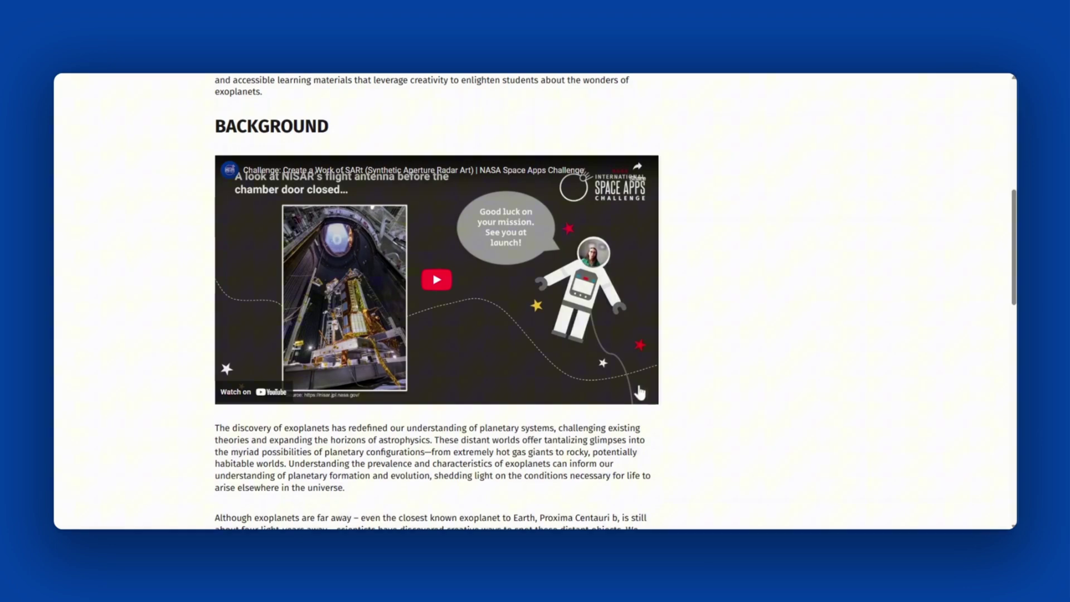
pyautogui.scroll(-6, 764, 403)
pyautogui.scroll(-8, 775, 424)
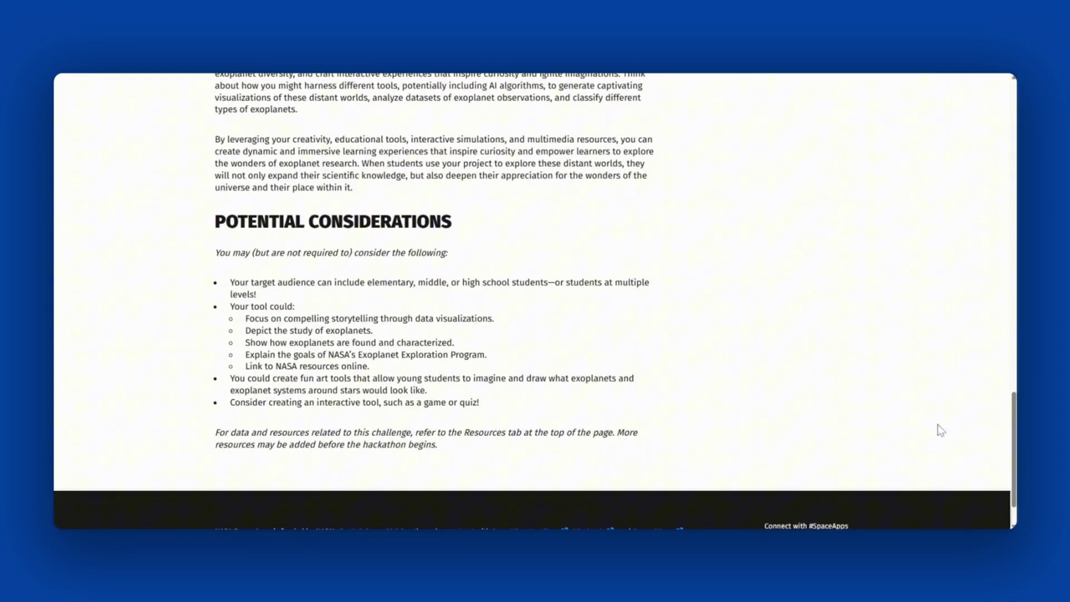
pyautogui.moveTo(1015, 446); pyautogui.dragTo(1009, 174)
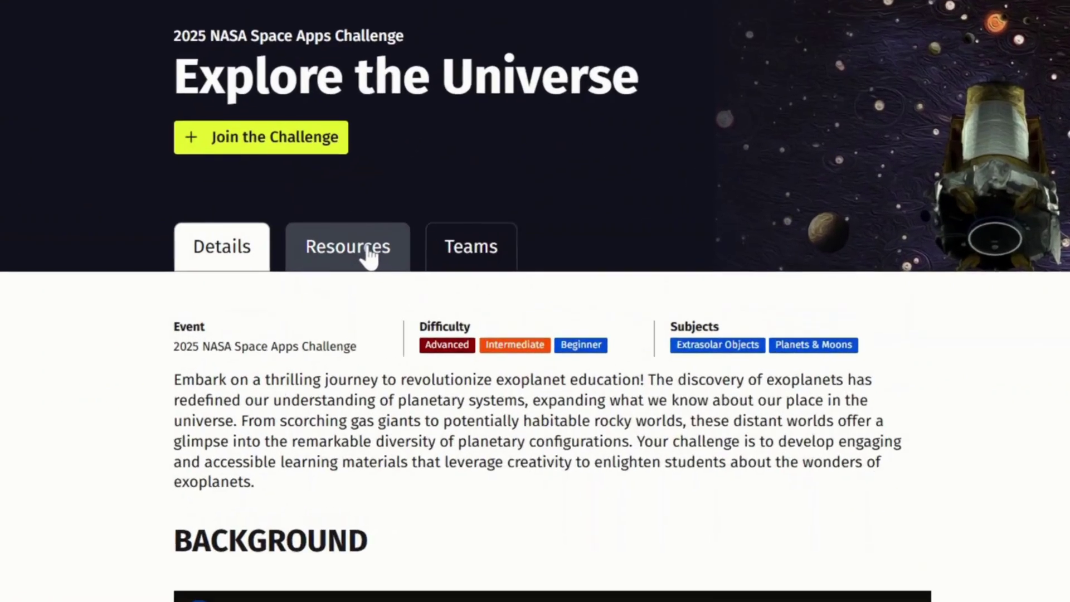
# Open the challenge's Resources tab and scroll through the NASA, ESA and CSA resource lists.
pyautogui.click(368, 254)
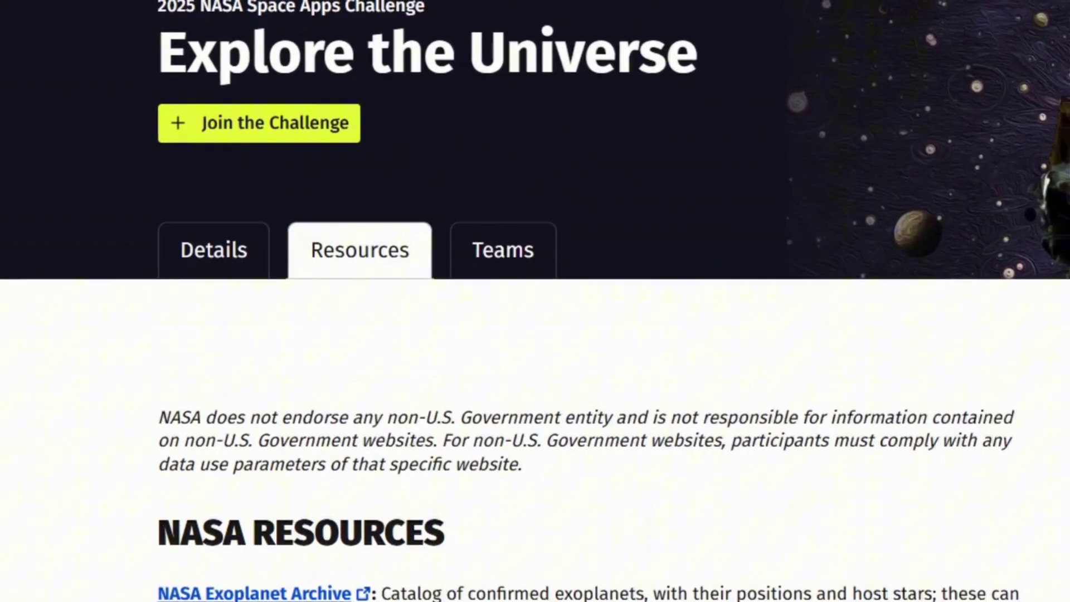
pyautogui.scroll(-2, 758, 359)
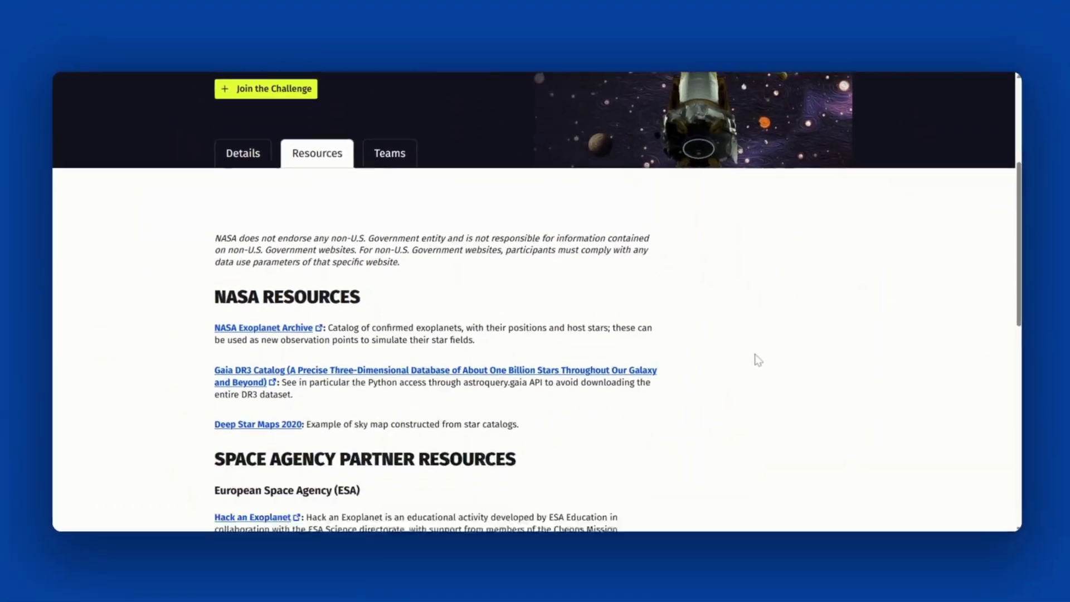
pyautogui.scroll(-2, 758, 360)
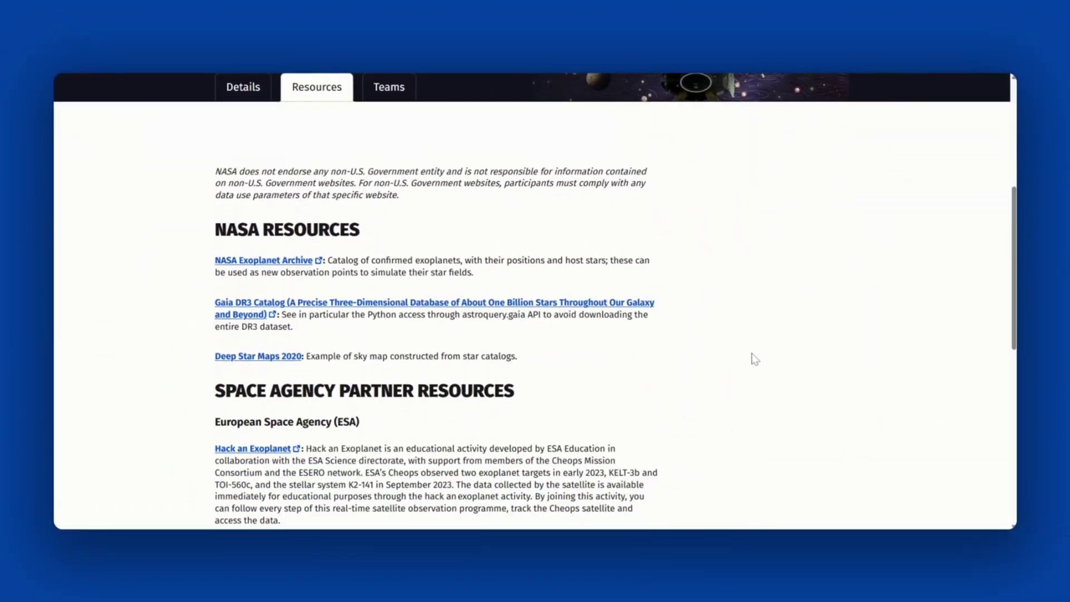
pyautogui.scroll(-3, 755, 359)
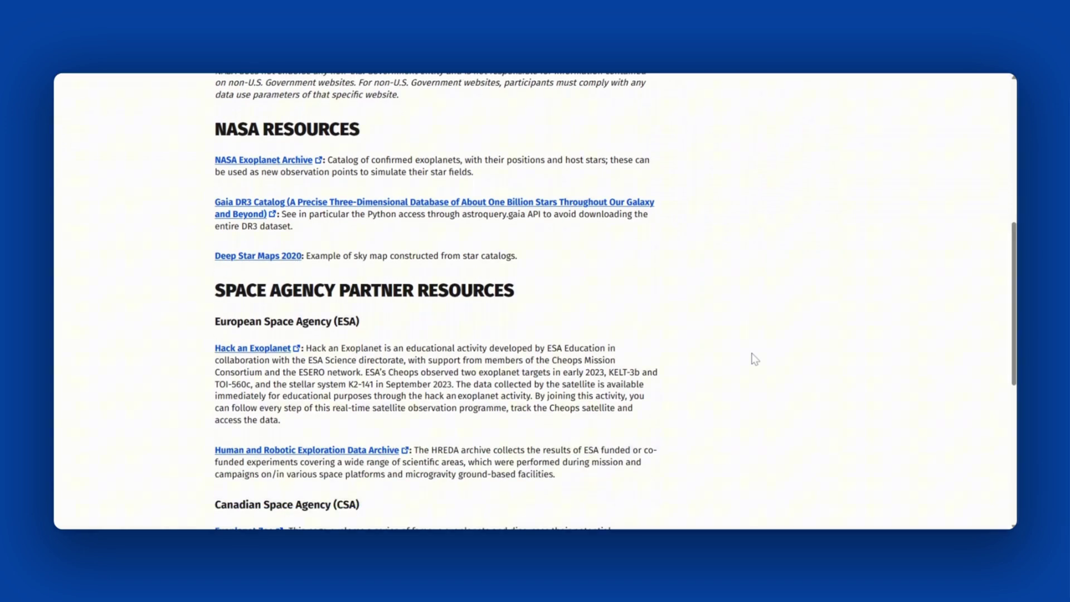
pyautogui.scroll(-6, 758, 360)
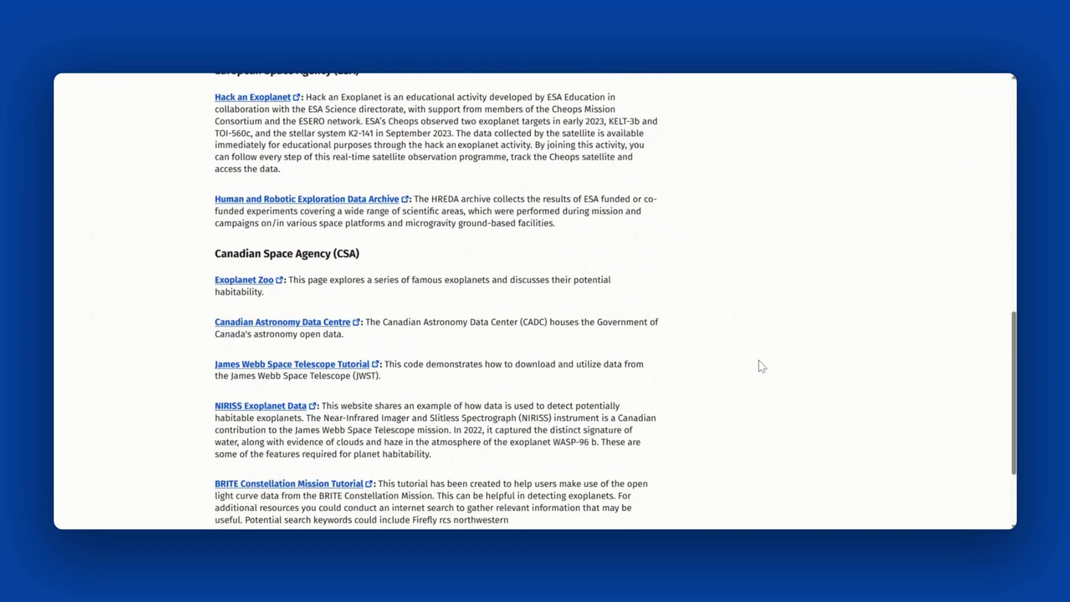
pyautogui.scroll(-3, 758, 360)
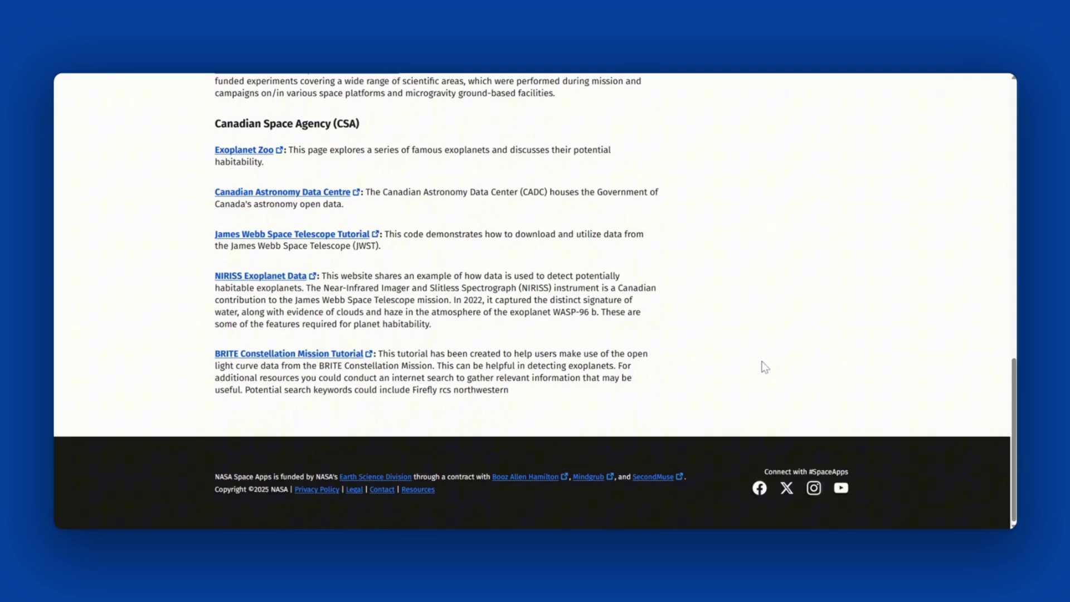
pyautogui.scroll(9, 770, 365)
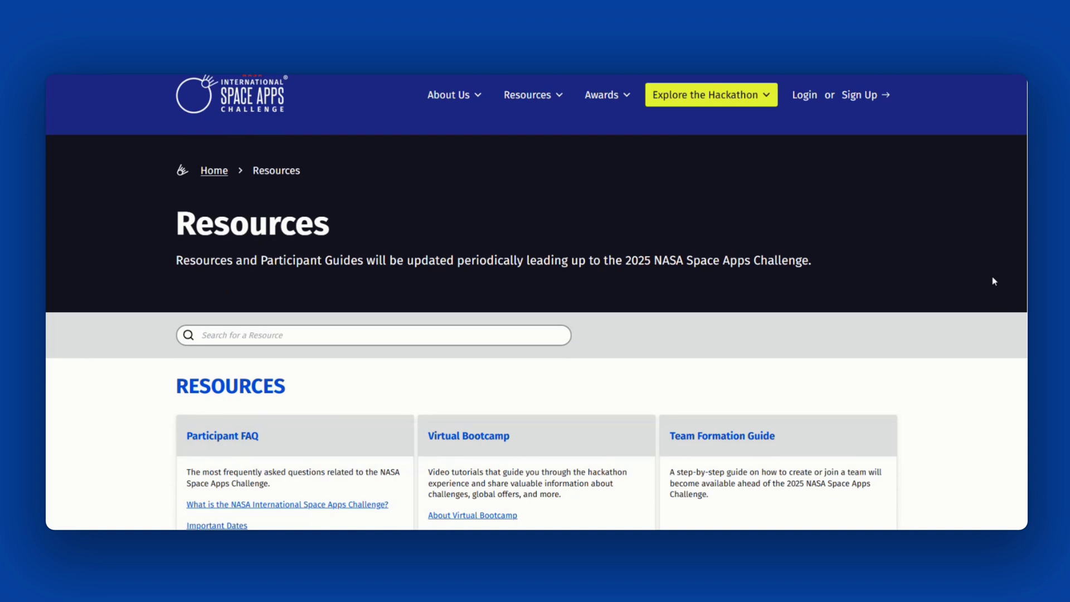
# Scroll through the Explore the Universe challenge details and difficulty levels.
pyautogui.scroll(-4, 994, 281)
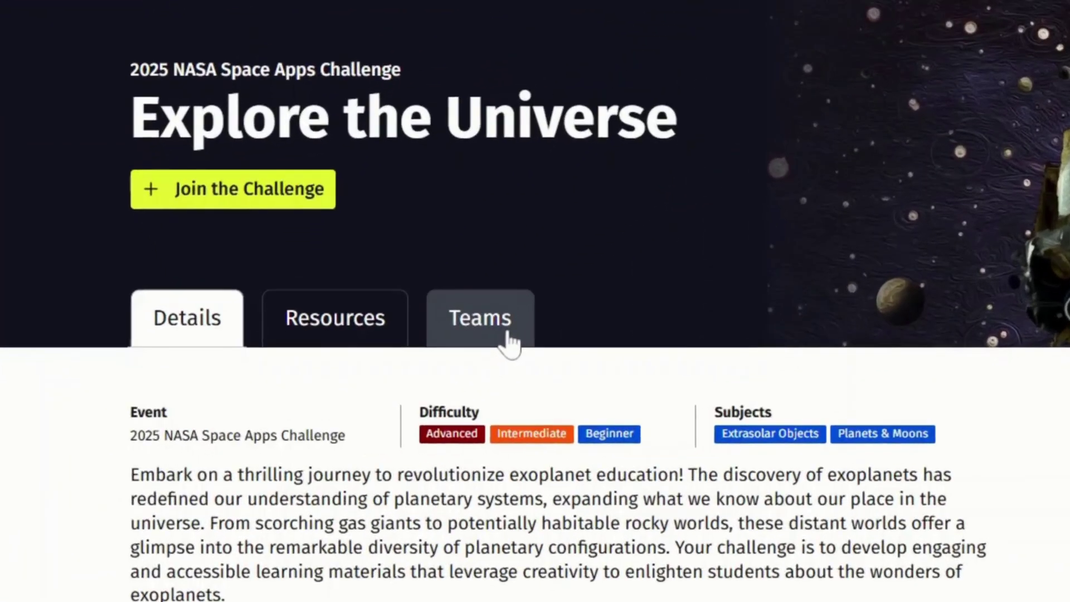
# Show the Explore the Universe Teams tab and scroll to the Moon Base team.
pyautogui.click(397, 400)
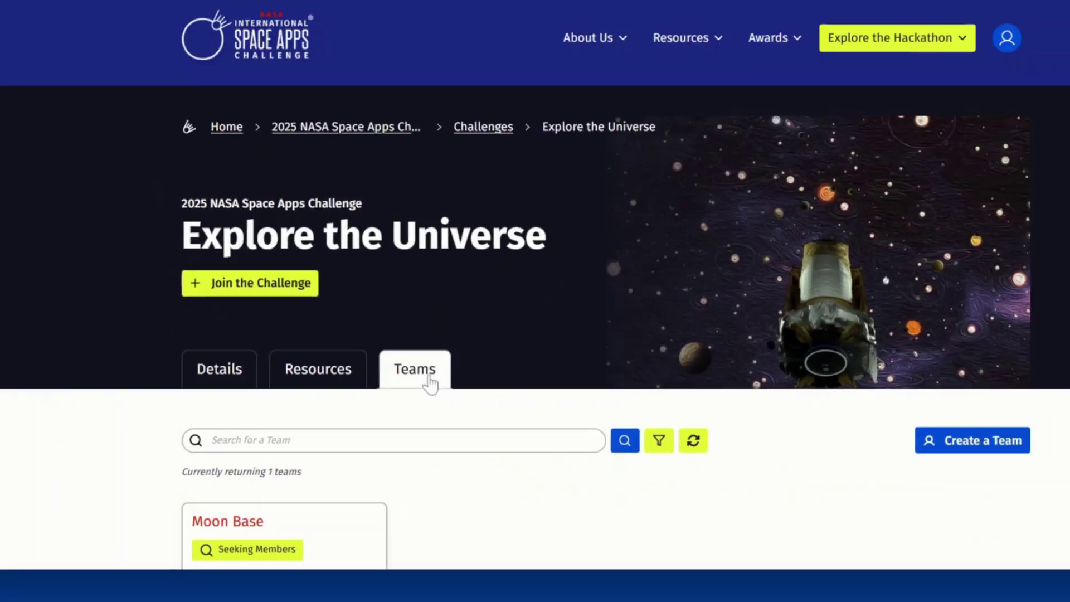
pyautogui.scroll(-2, 264, 352)
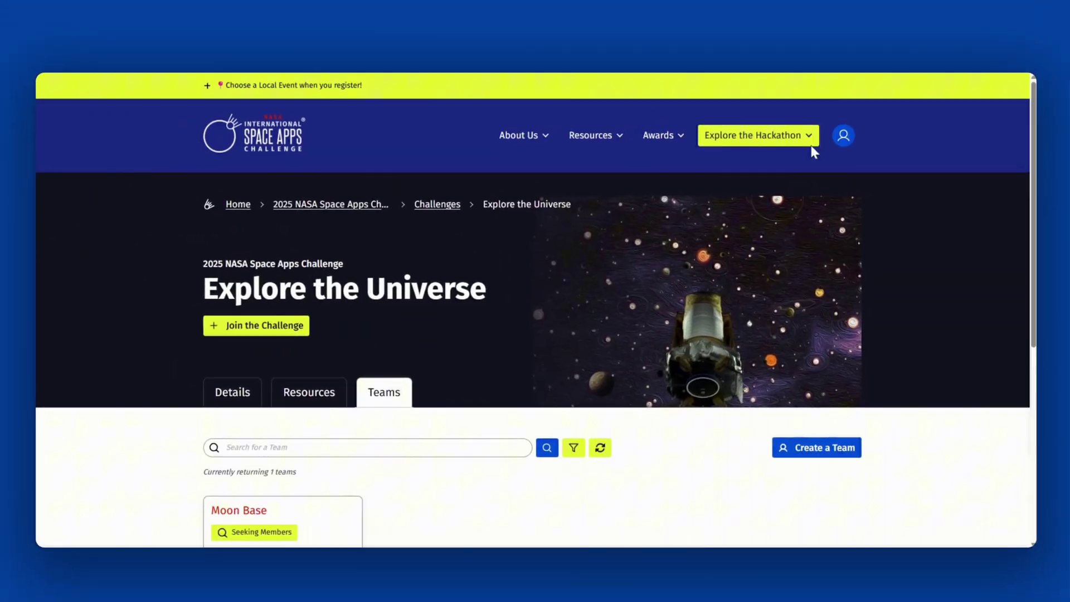
# Go to Explore the Hackathon > Find a Team and browse, then close, the team filters.
pyautogui.click(808, 140)
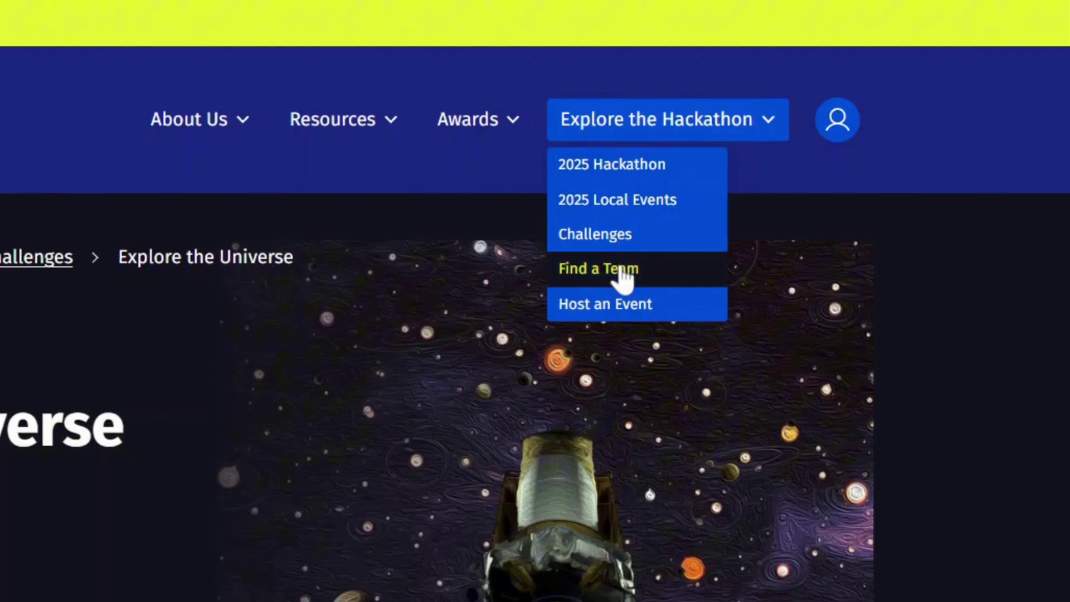
pyautogui.click(621, 273)
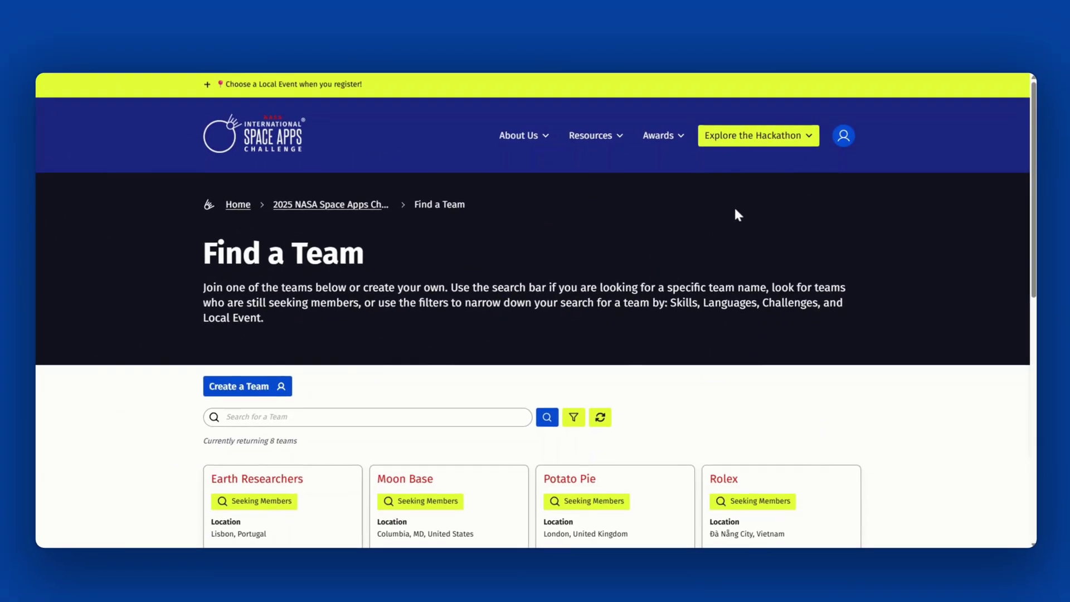
pyautogui.scroll(-2, 734, 210)
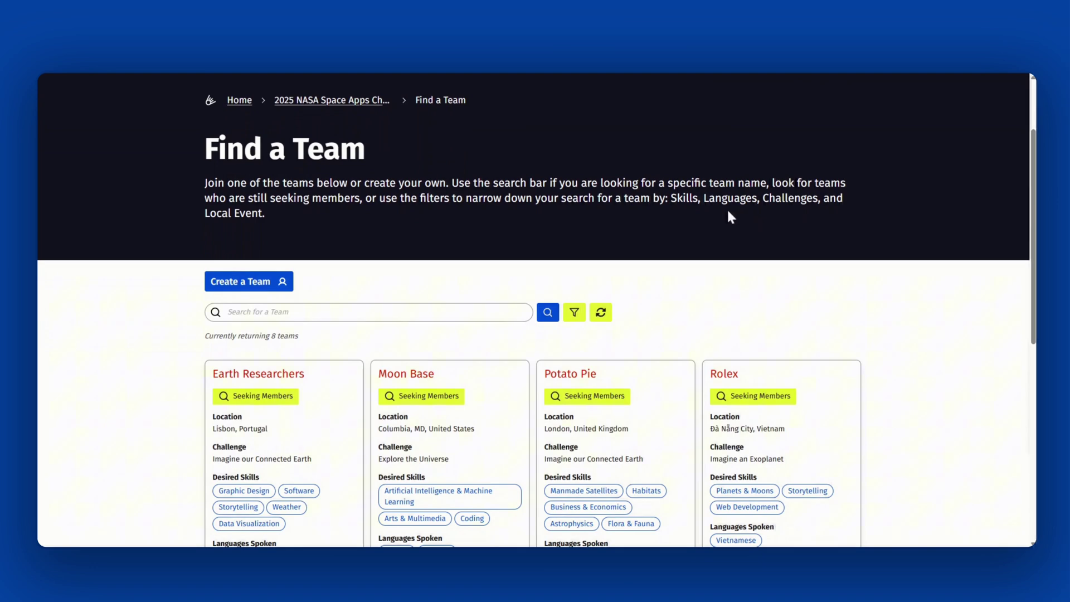
pyautogui.click(574, 312)
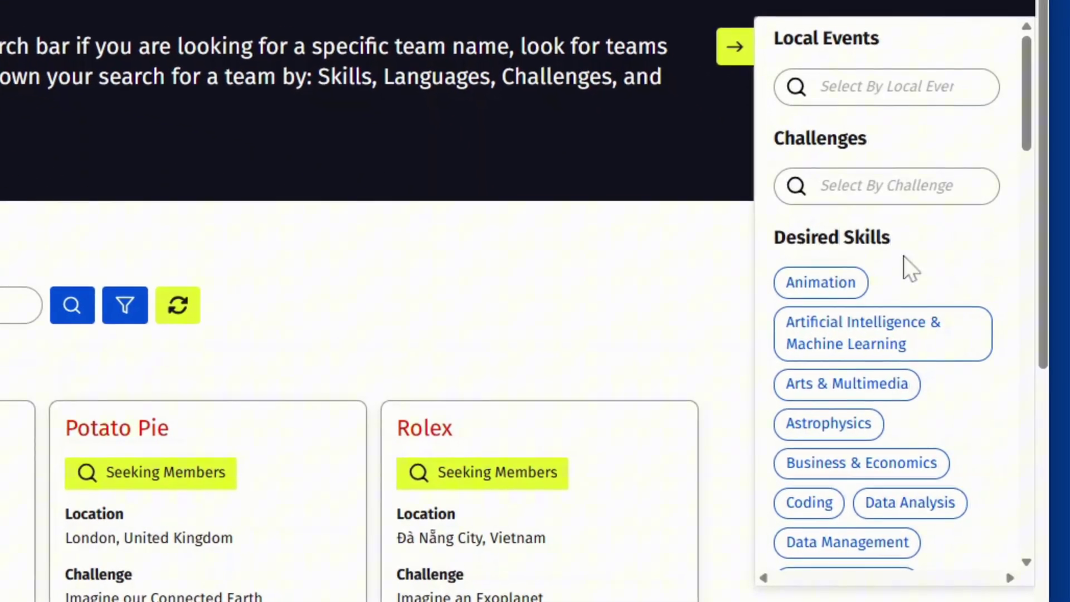
pyautogui.scroll(-20, 925, 334)
pyautogui.click(934, 334)
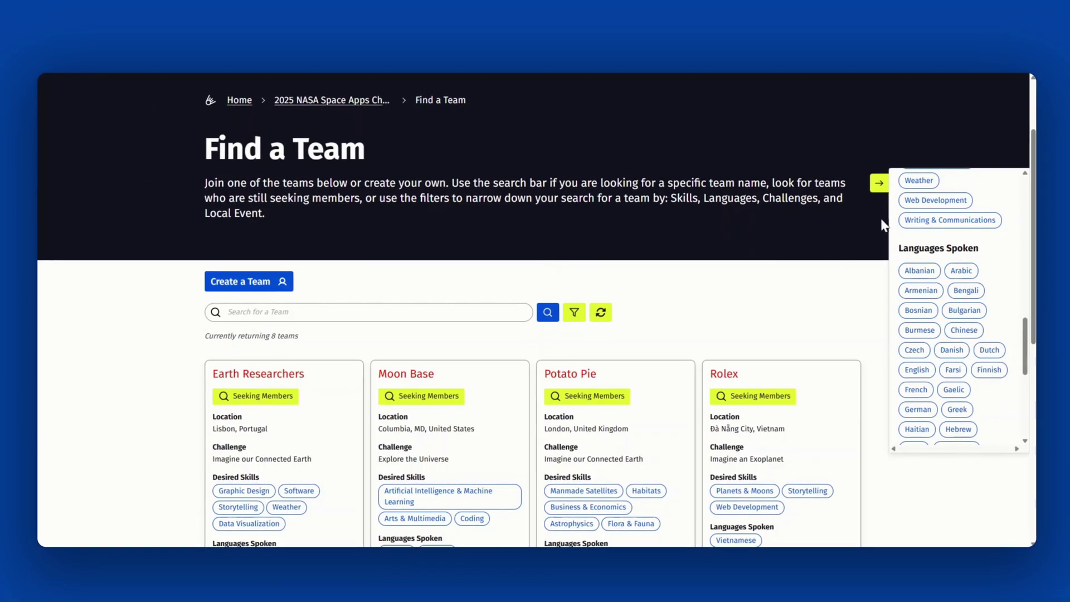
pyautogui.click(879, 184)
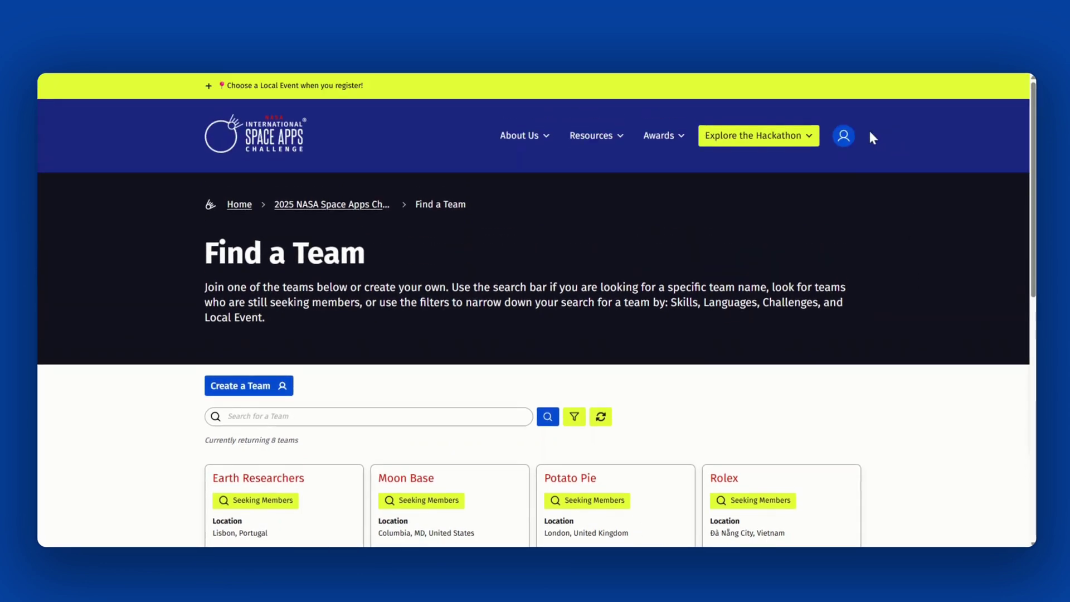
# Go to the Columbia, Maryland local event's Teams list and select the Moon Base card.
pyautogui.click(843, 136)
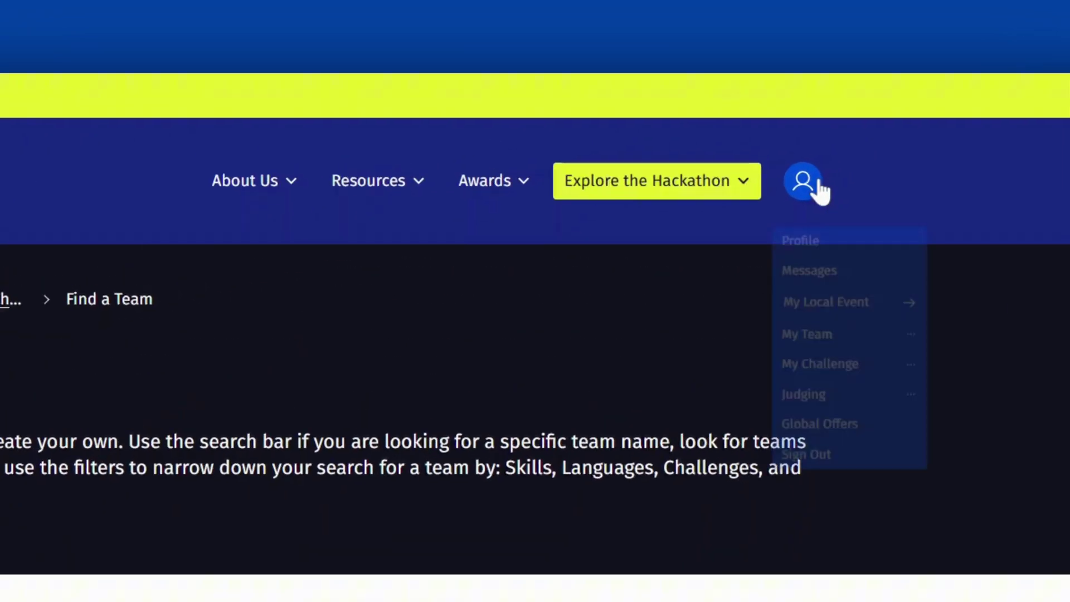
pyautogui.moveTo(861, 198)
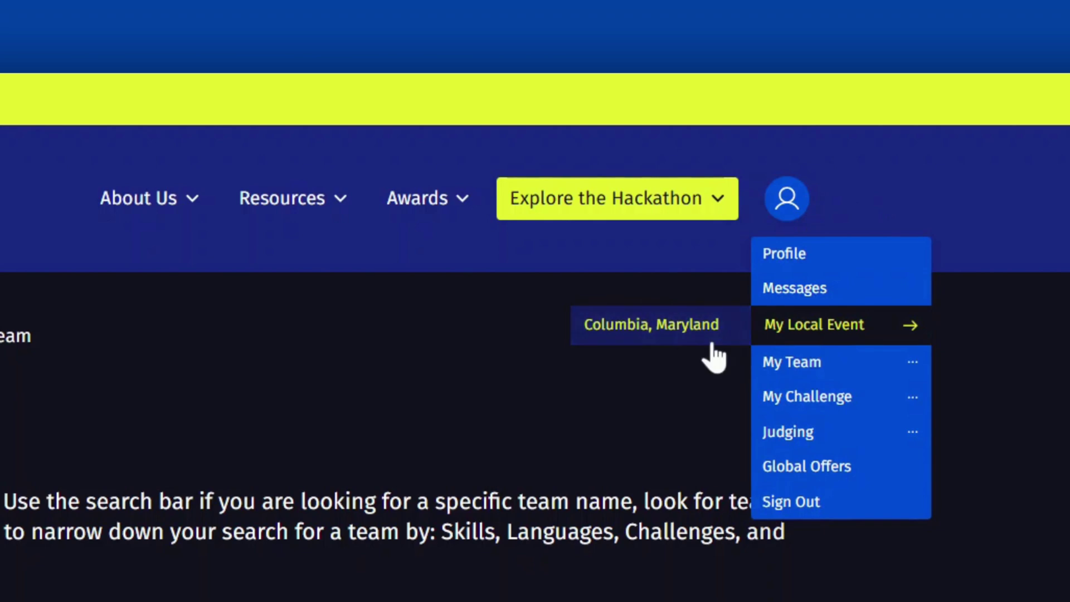
pyautogui.click(711, 341)
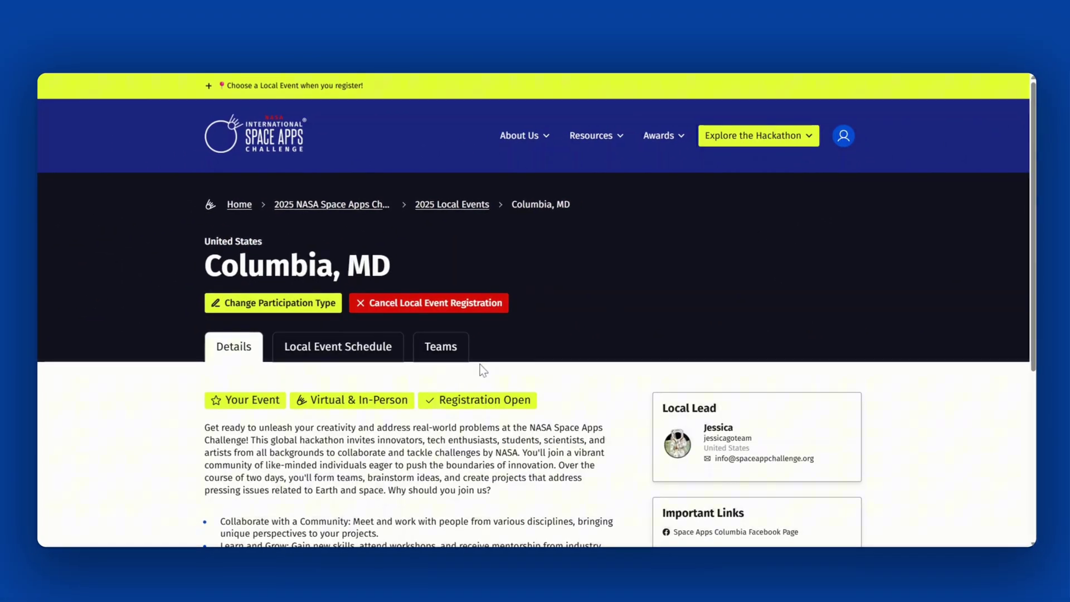
pyautogui.click(458, 355)
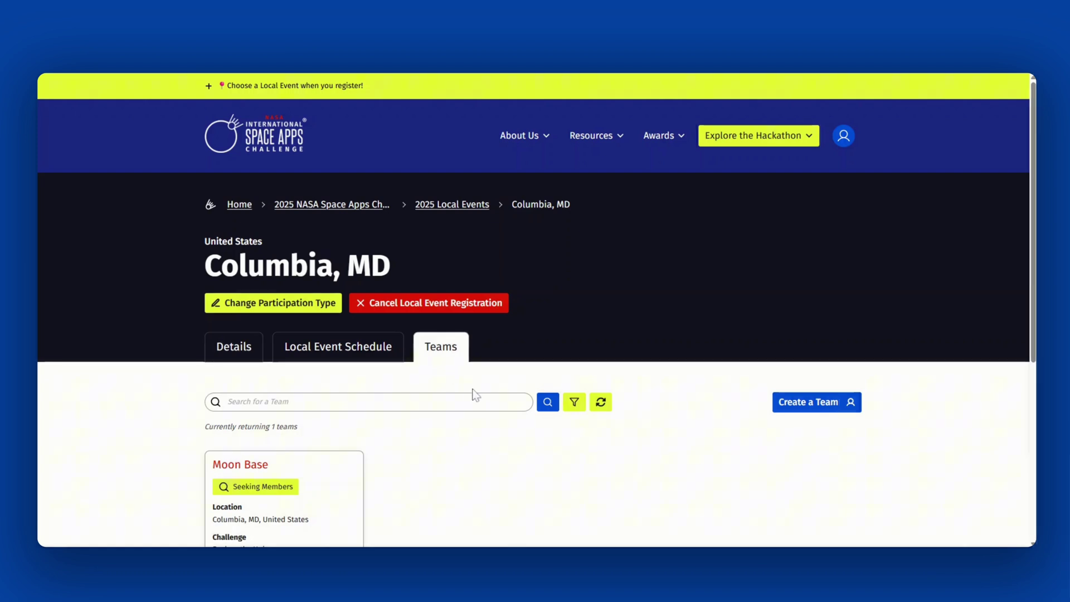
pyautogui.scroll(-2, 403, 390)
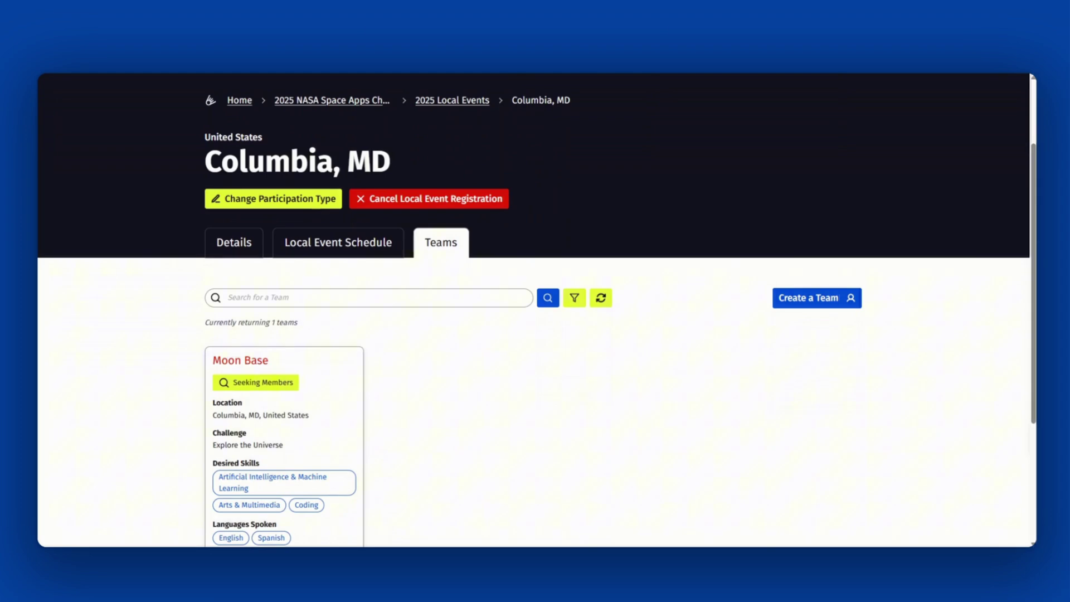
pyautogui.click(327, 391)
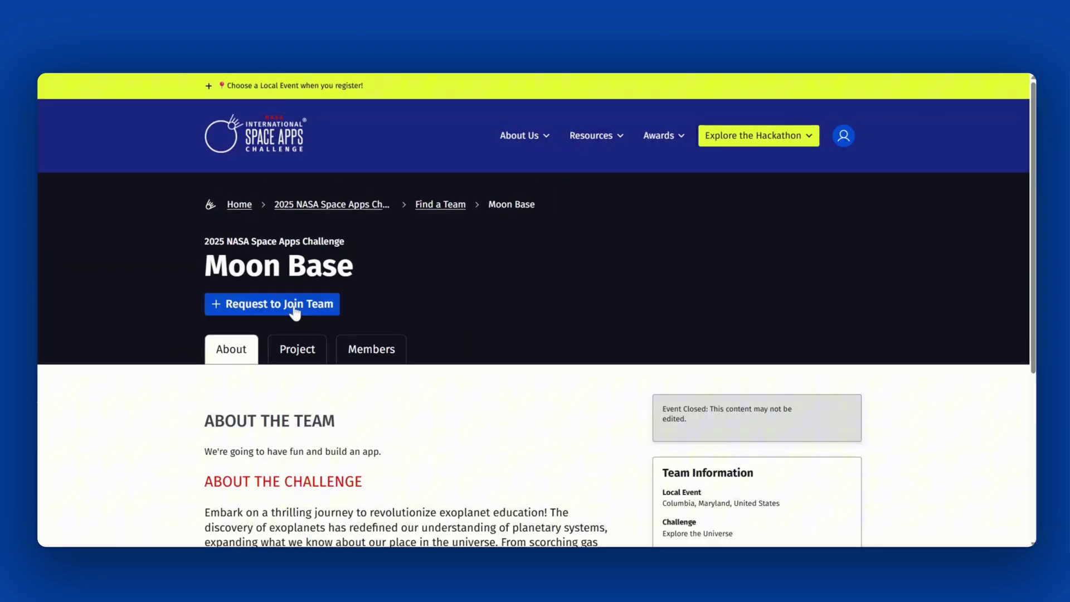
# Send Moon Base a join request with the summary 'I am interested in joining your team.'.
pyautogui.click(295, 305)
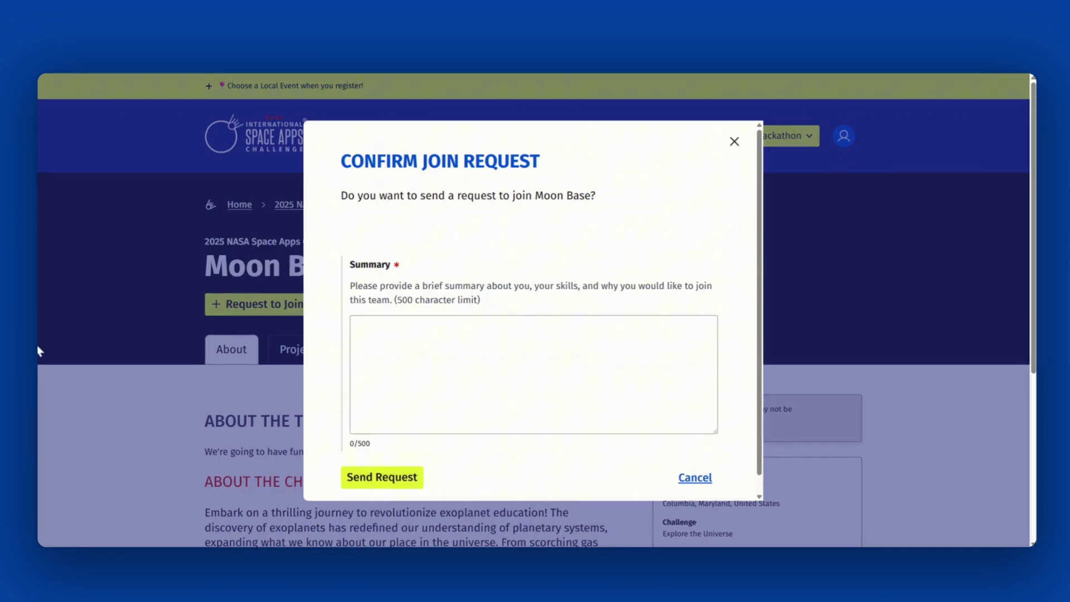
pyautogui.click(533, 374)
pyautogui.write('I am interes')
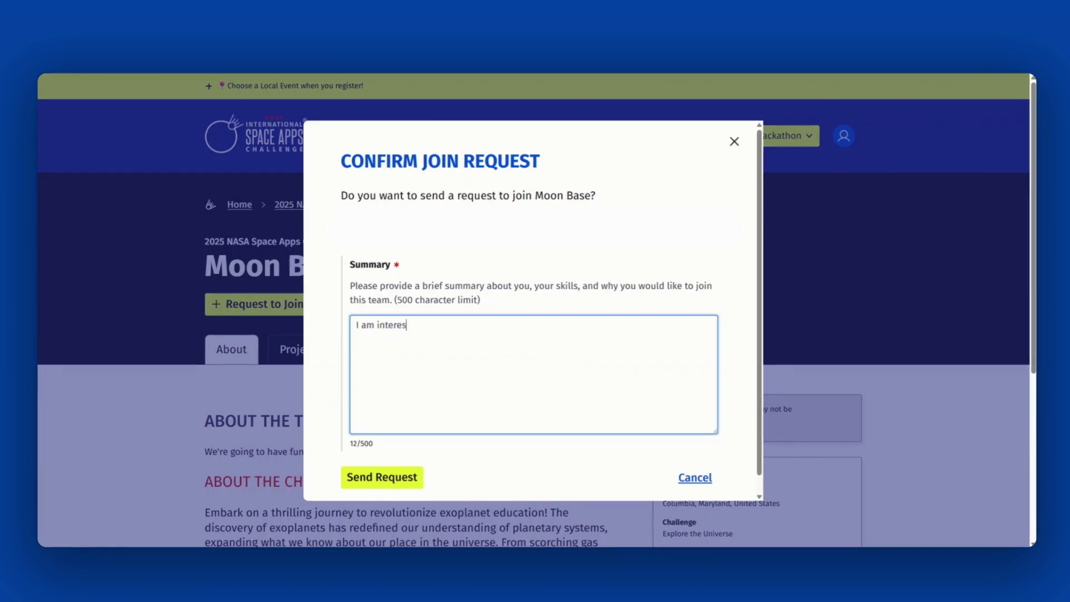
pyautogui.write('ted in joining your team.')
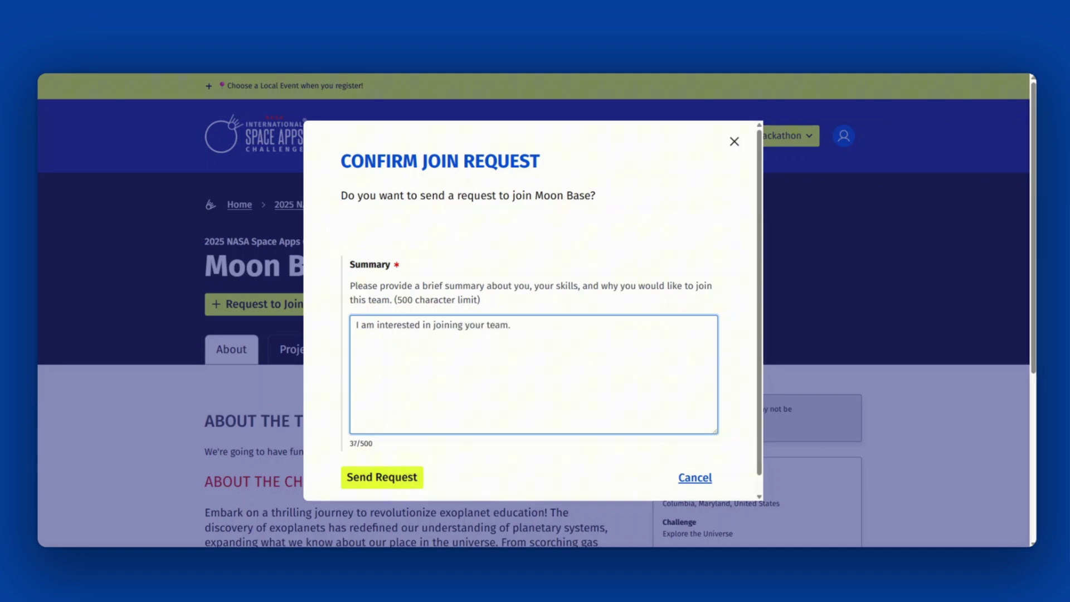
pyautogui.click(408, 479)
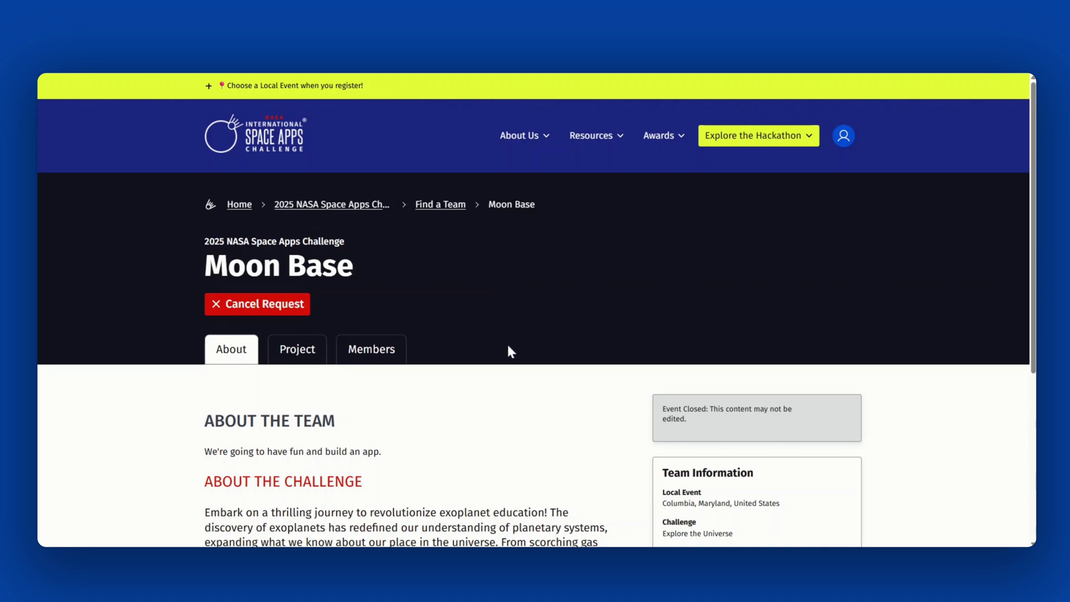
# View the Moon Base team's Members tab.
pyautogui.click(370, 350)
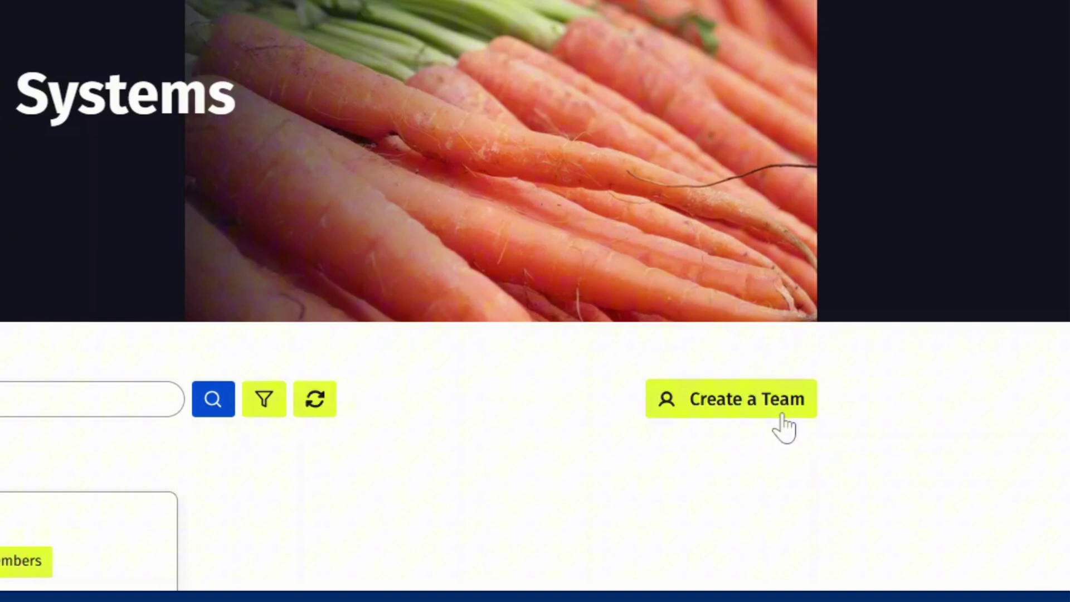
# Start a new team named 'Space Exploration on Earth'.
pyautogui.click(824, 439)
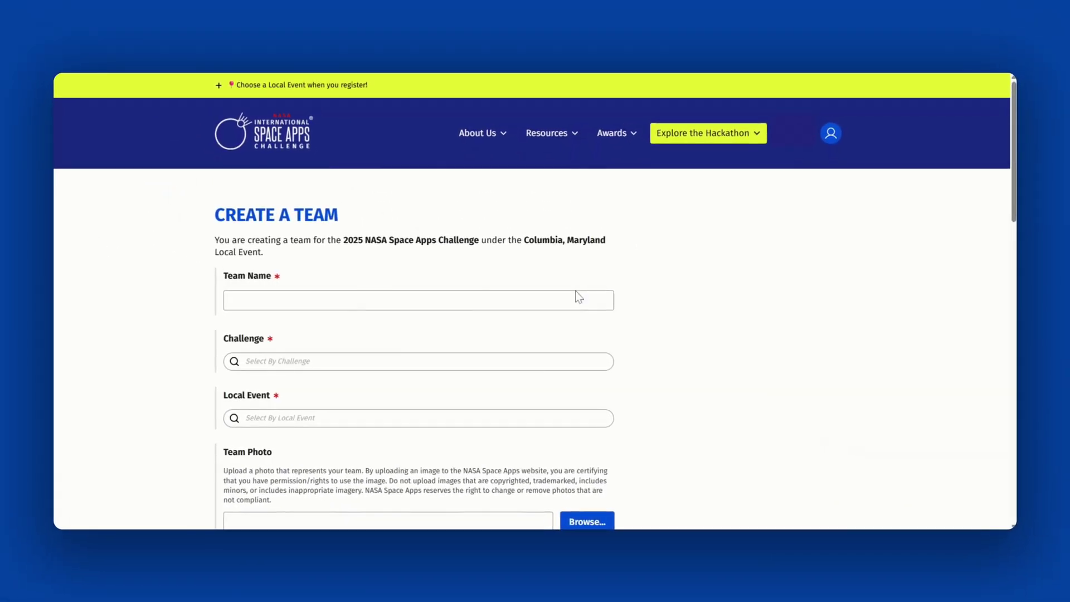
pyautogui.click(229, 300)
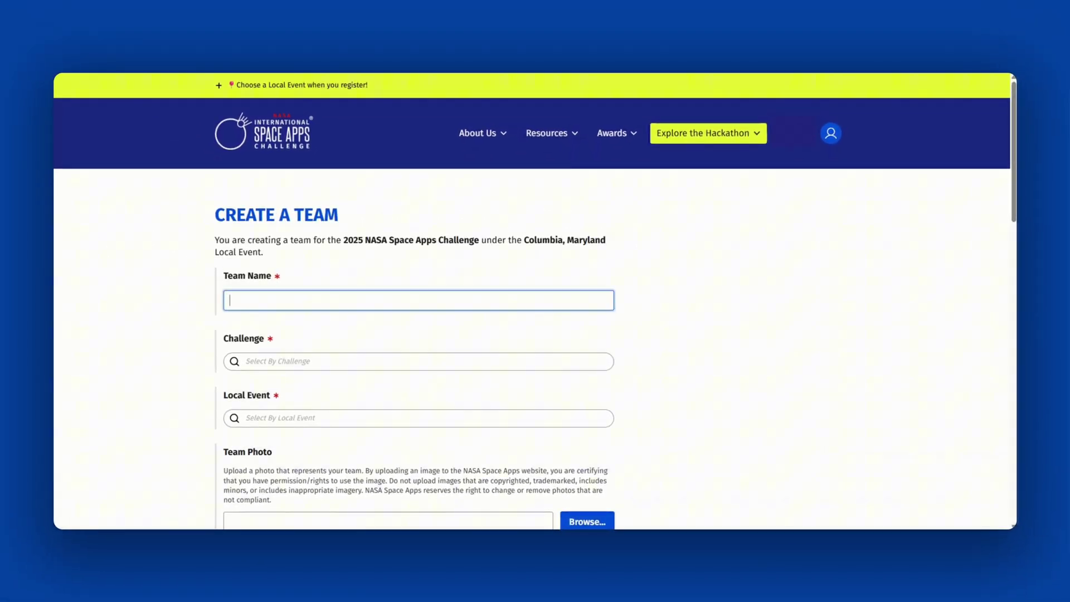
pyautogui.write('Space')
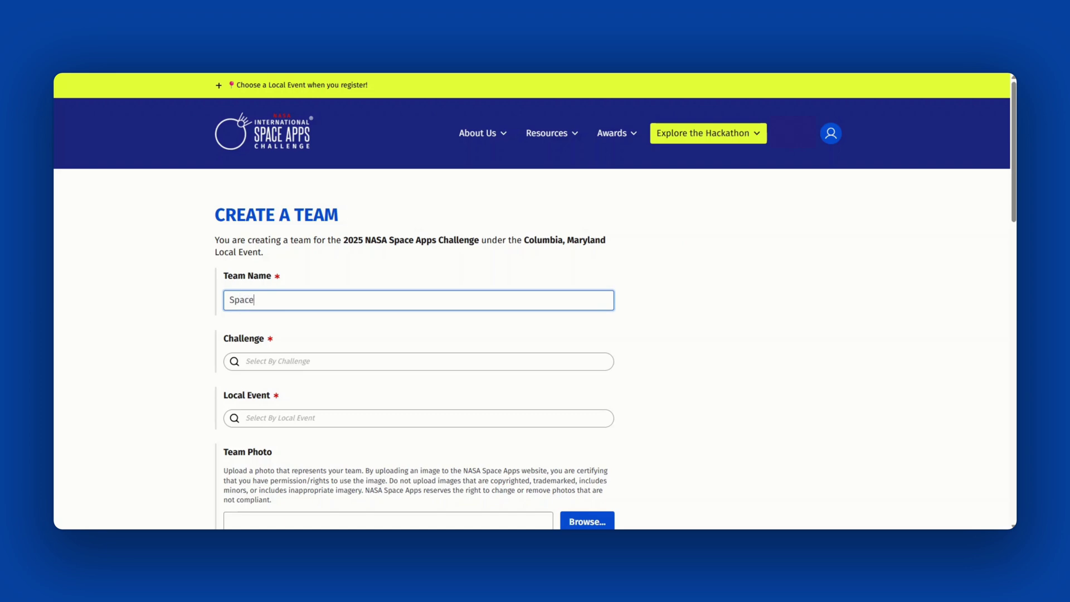
pyautogui.write(' Exploration ')
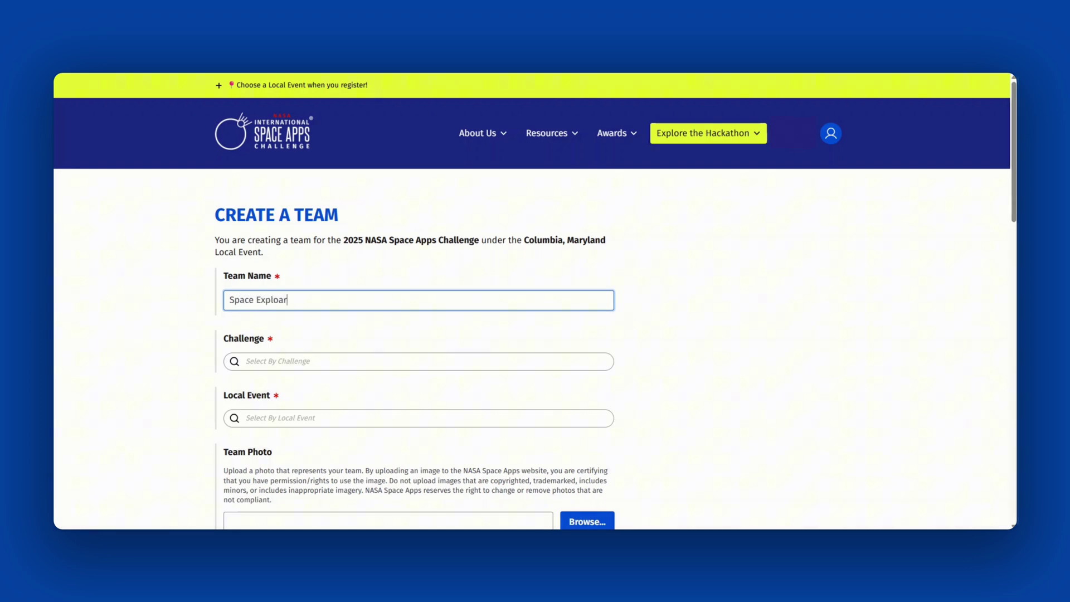
pyautogui.write('on Earth')
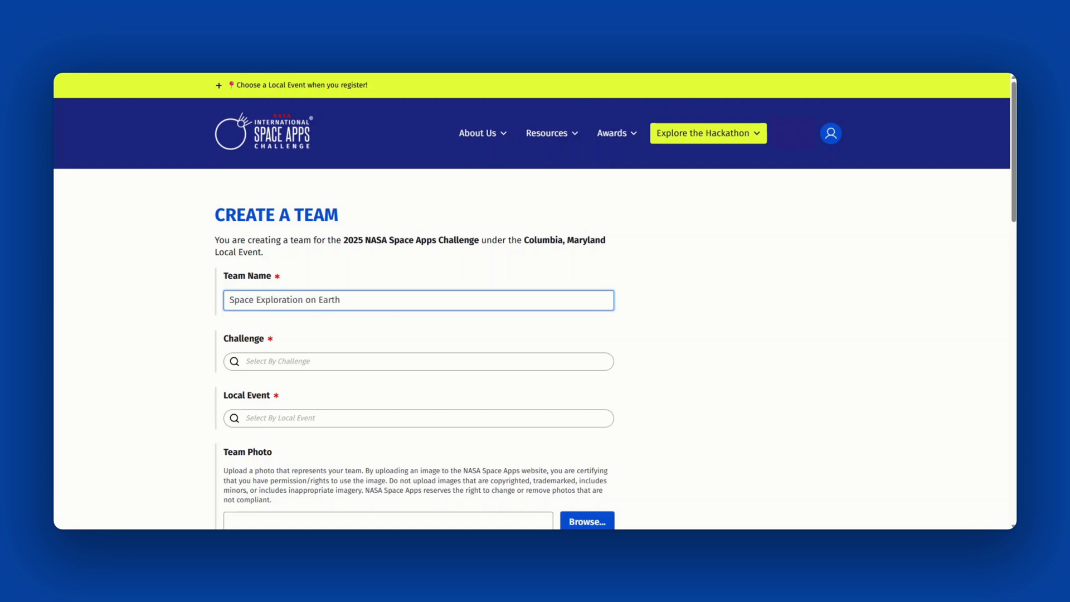
# Set the team's challenge to Connecting Earth Systems and local event to Columbia, MD.
pyautogui.click(323, 361)
pyautogui.click(323, 393)
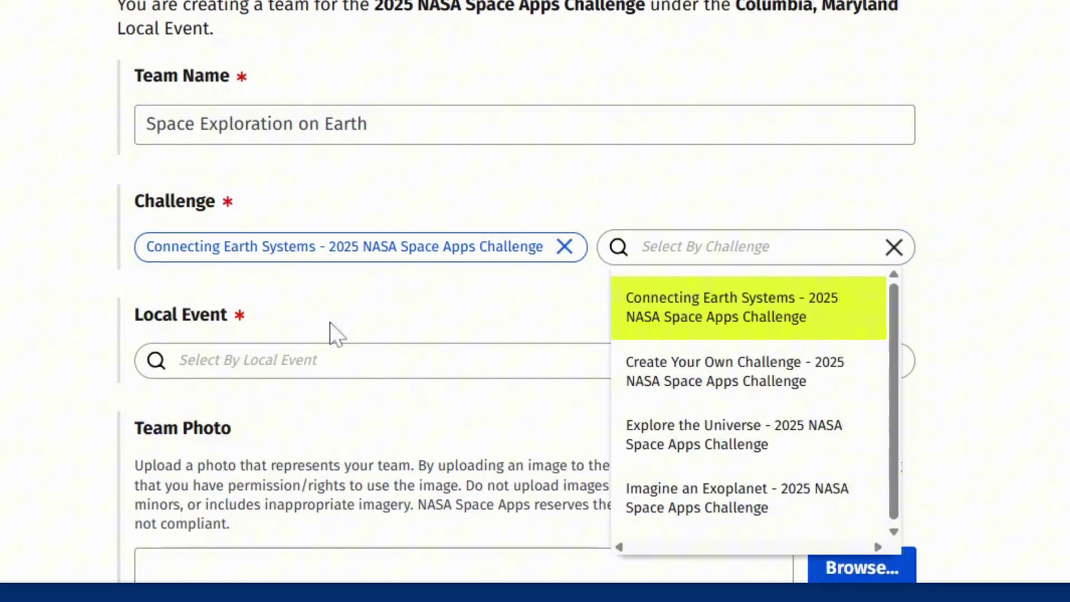
pyautogui.click(333, 360)
pyautogui.click(301, 456)
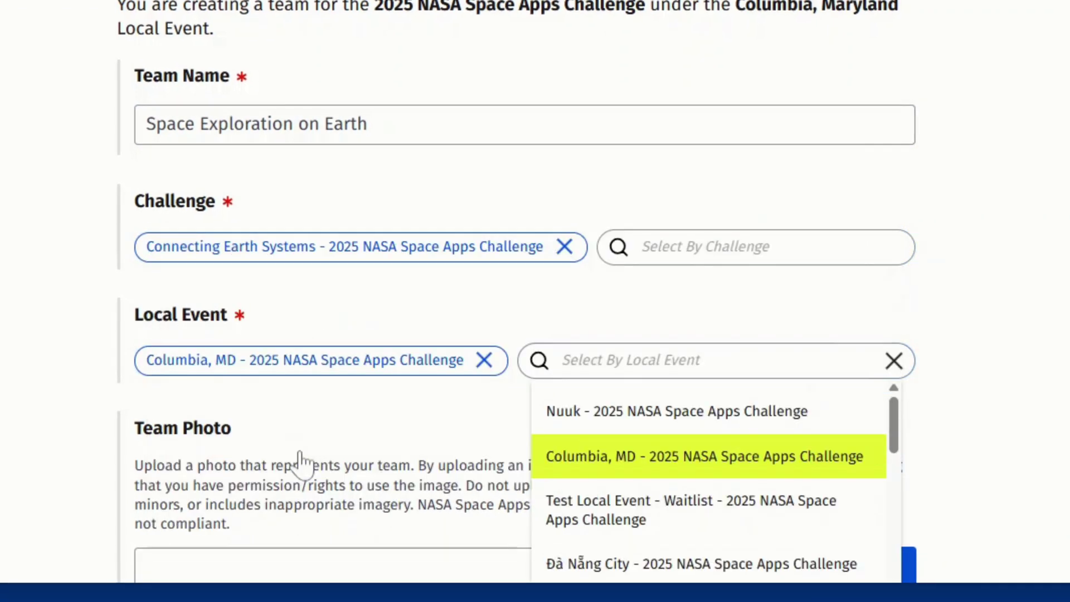
pyautogui.click(72, 399)
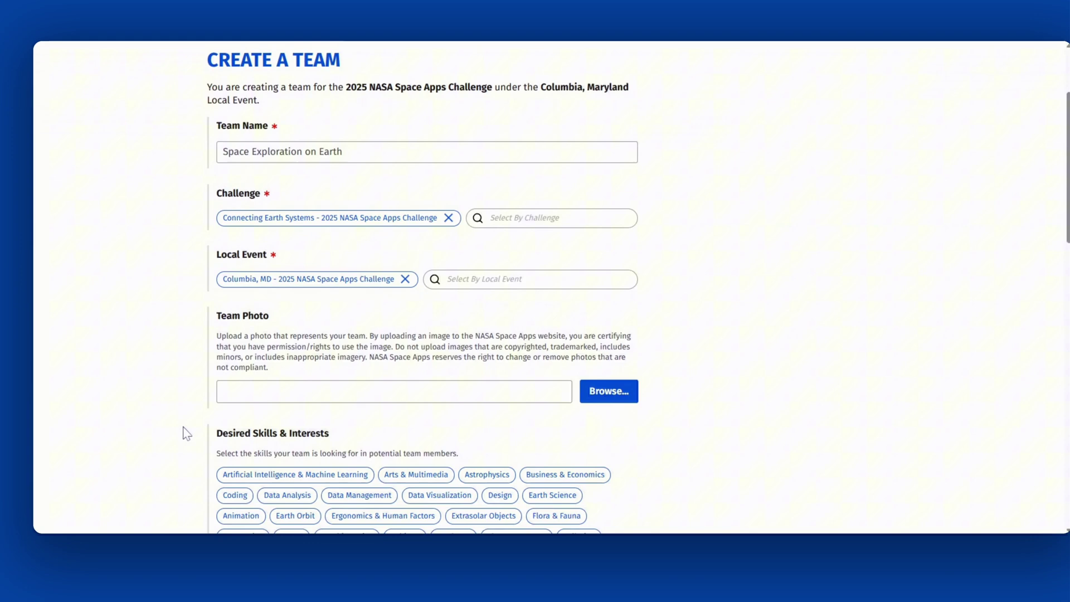
# Add Software, Graphic Design, Data Visualization and Web Development to the desired skills.
pyautogui.scroll(-3, 172, 398)
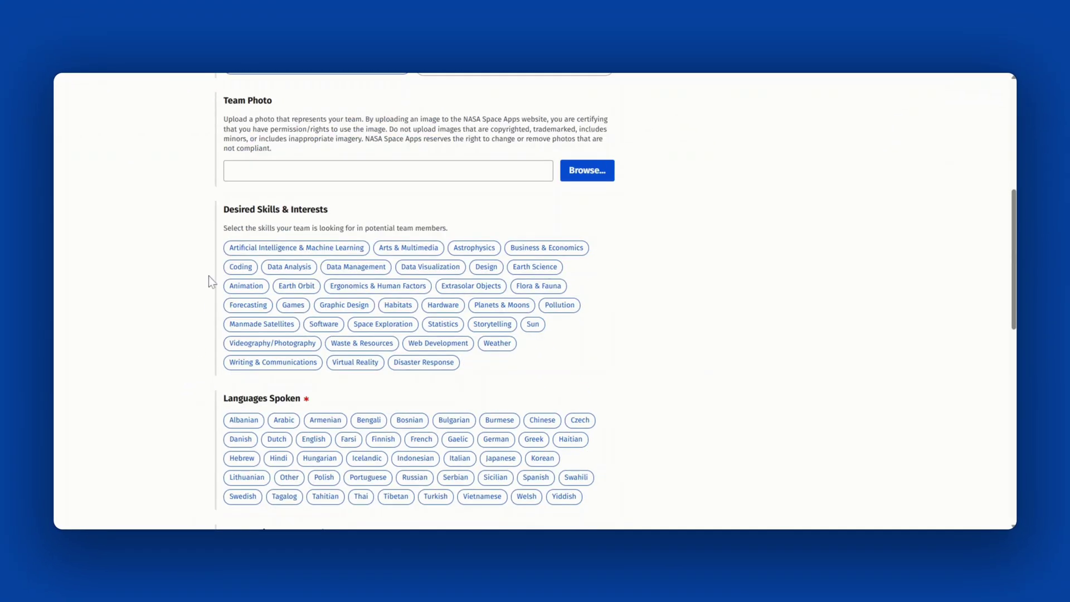
pyautogui.click(324, 324)
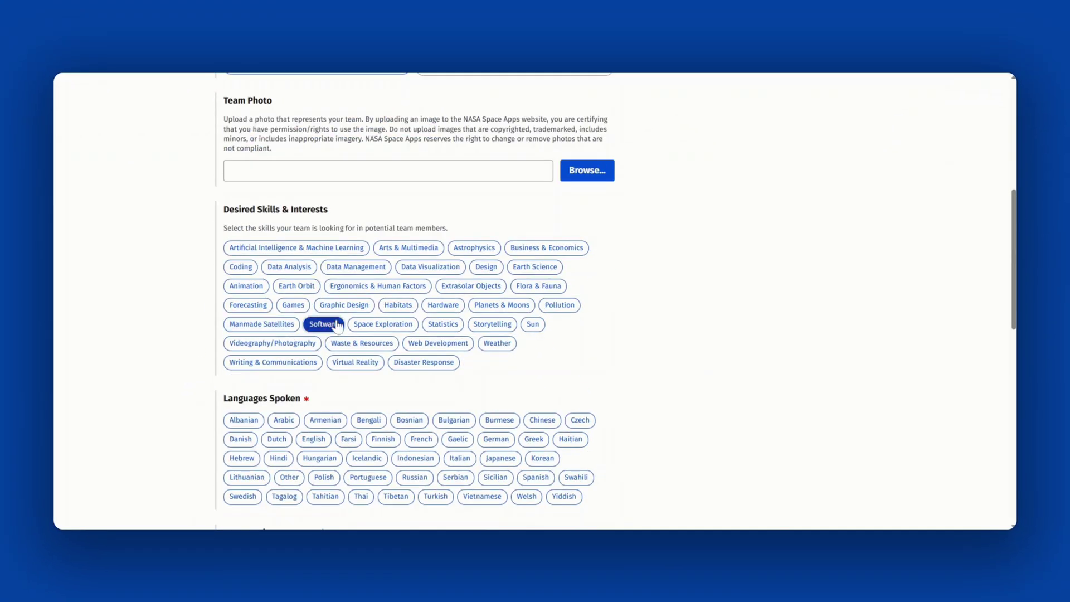
pyautogui.click(366, 306)
pyautogui.click(430, 266)
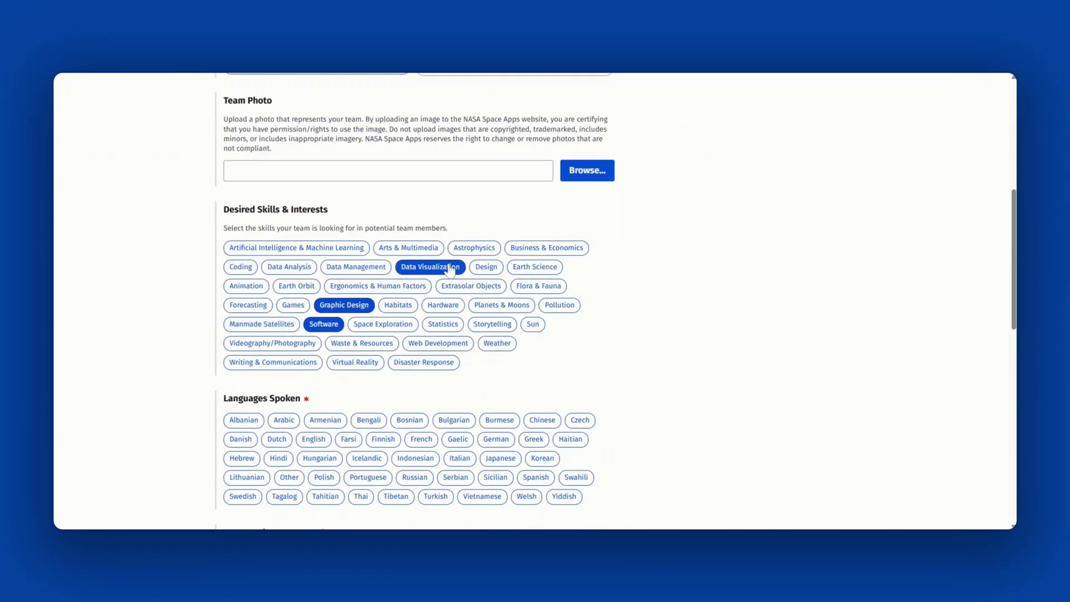
pyautogui.click(461, 344)
# Select English and Spanish as spoken languages and mark the team as accepting members.
pyautogui.scroll(-2, 621, 376)
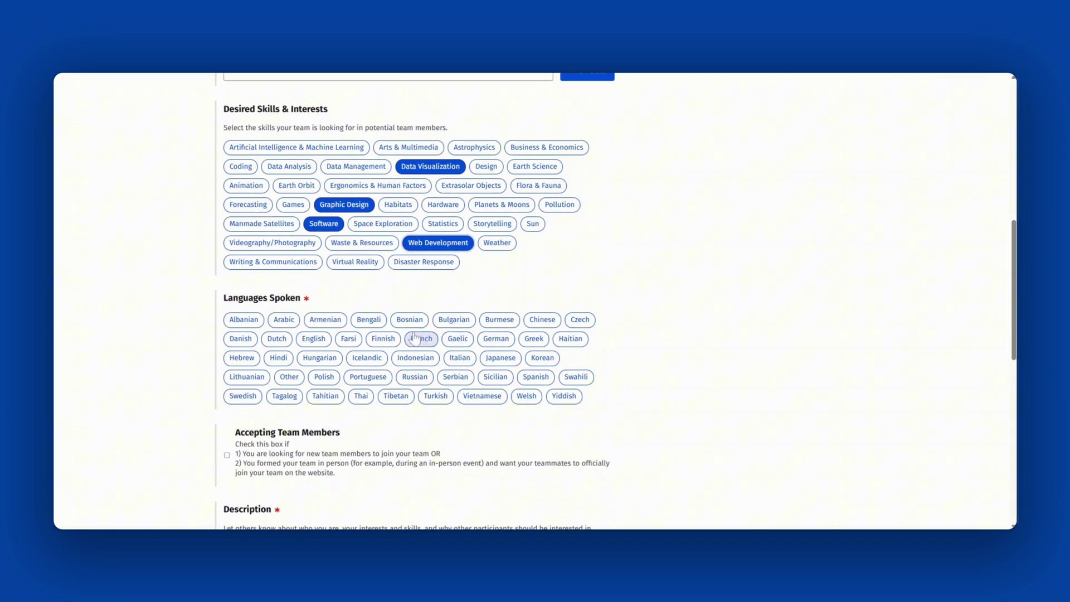
pyautogui.click(412, 339)
pyautogui.click(412, 338)
pyautogui.click(313, 339)
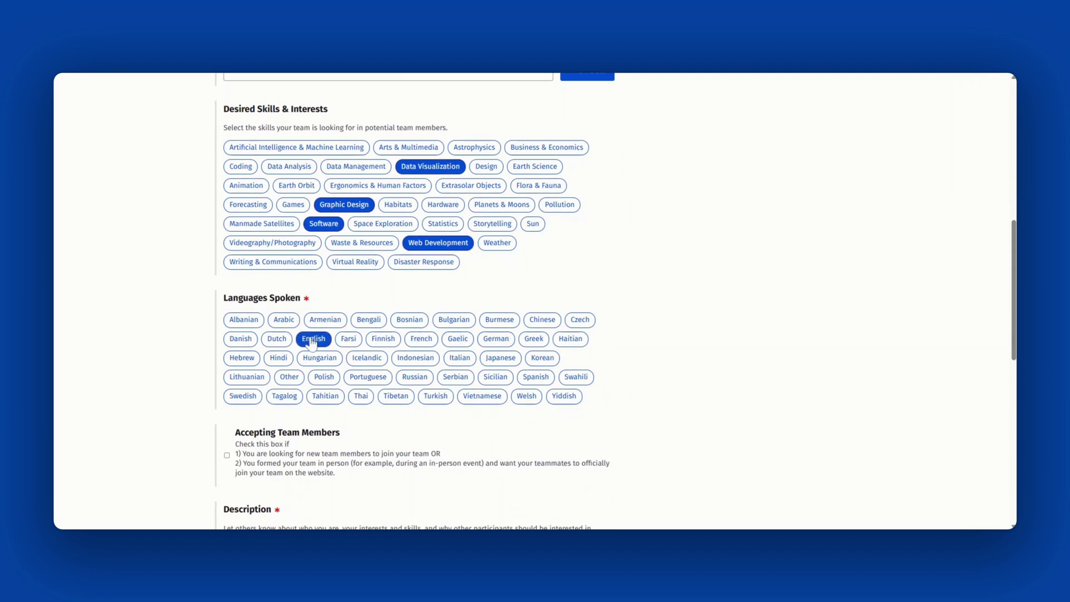
pyautogui.click(575, 377)
pyautogui.click(576, 376)
pyautogui.click(536, 376)
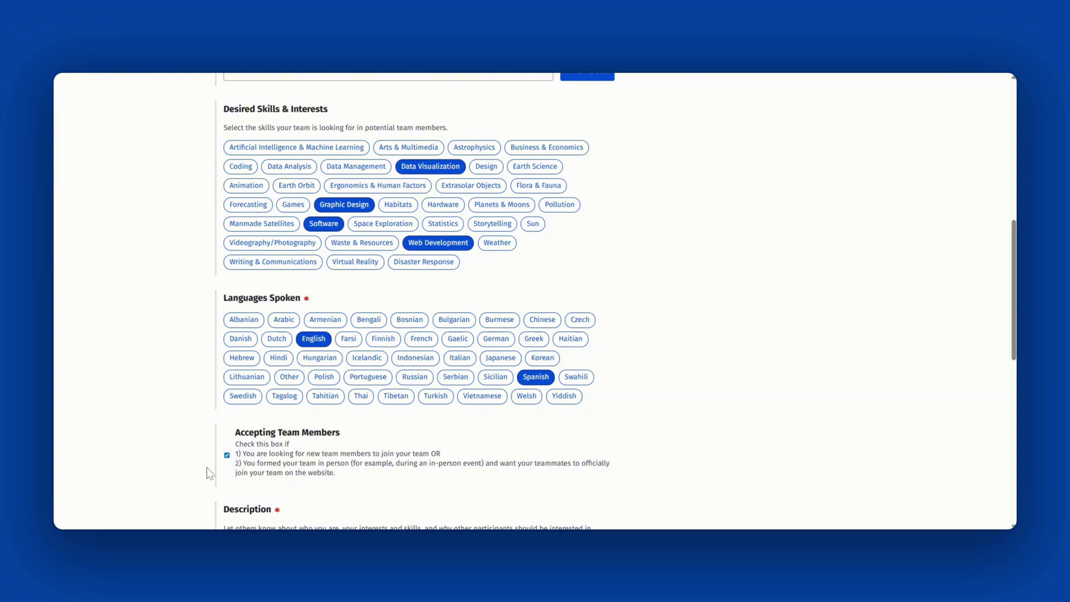
# Enter the description 'Build a website. I am a science student interested in astronomy.' and the team contact e-mail.
pyautogui.scroll(-5, 203, 463)
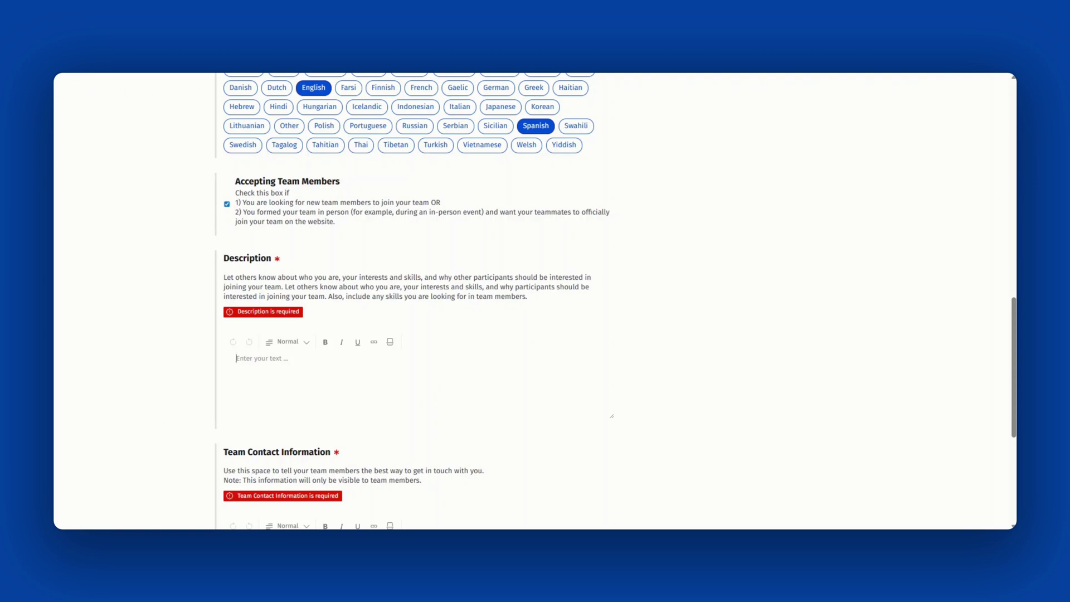
pyautogui.write('Build a website. I am a scie')
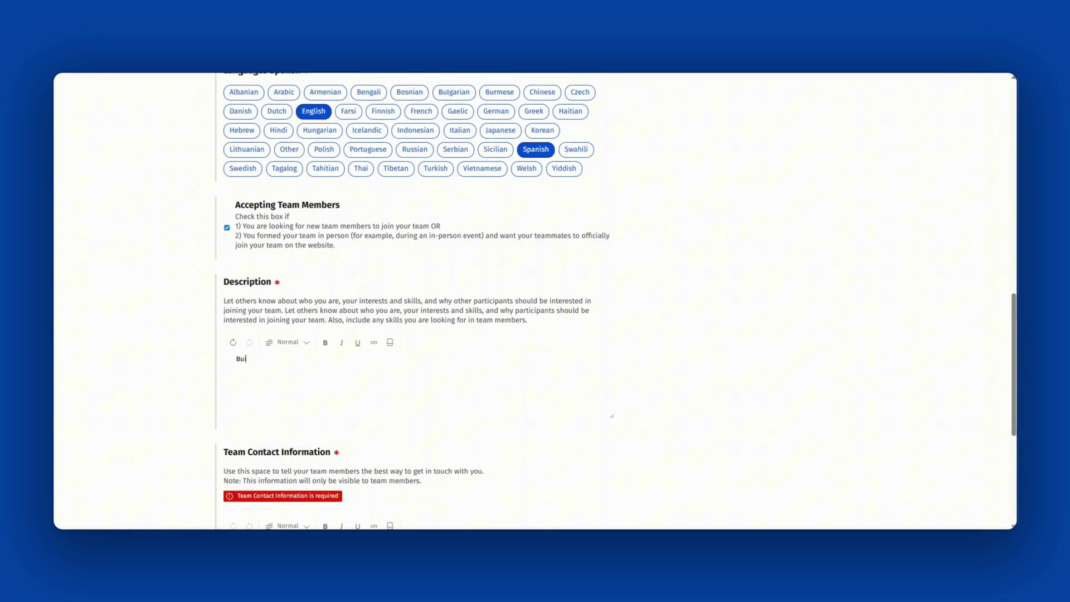
pyautogui.write('nce student interest')
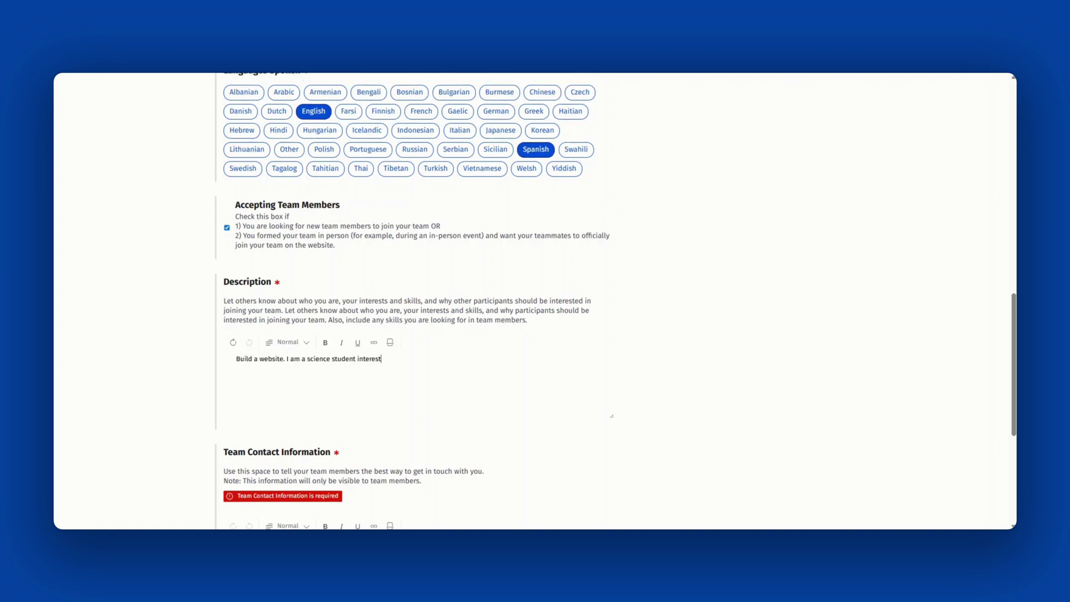
pyautogui.write('ed in astronomy.')
pyautogui.scroll(-5, 535, 301)
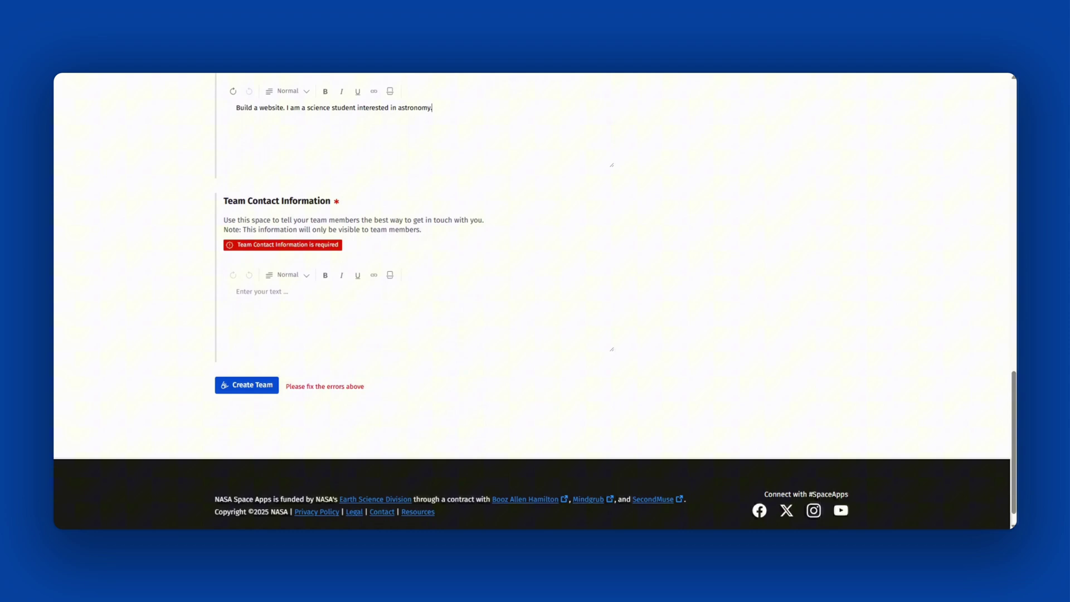
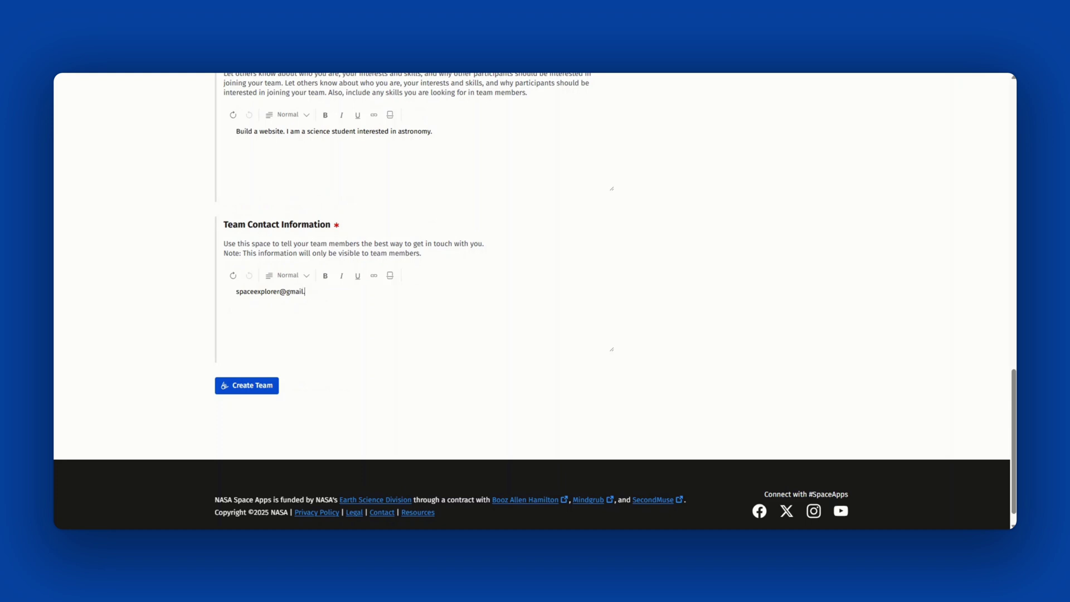
# Submit the form to create the team, then review the new team's Members list.
pyautogui.click(236, 385)
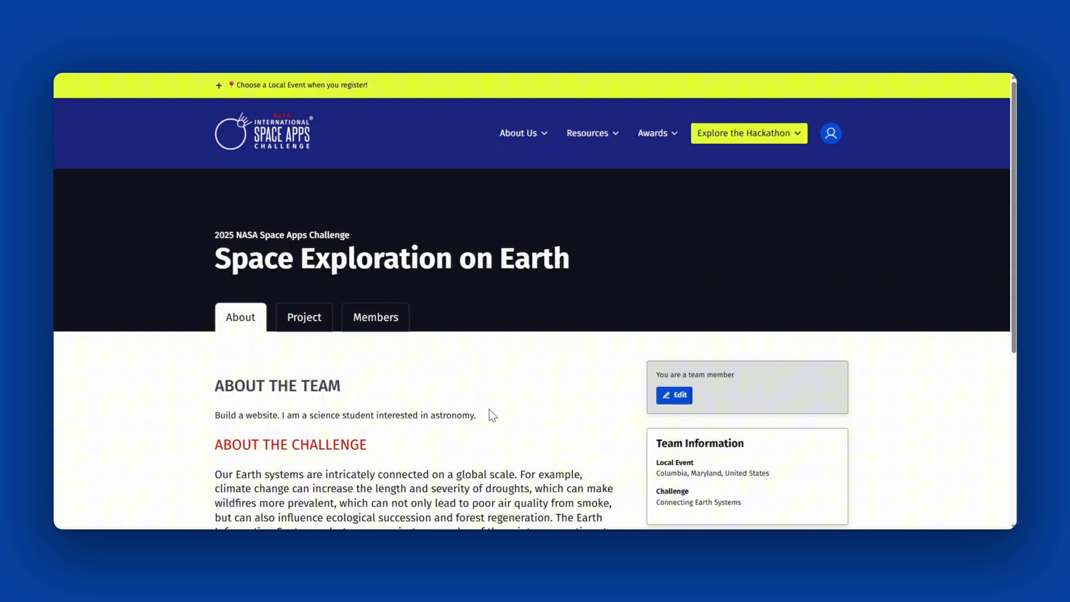
pyautogui.click(377, 321)
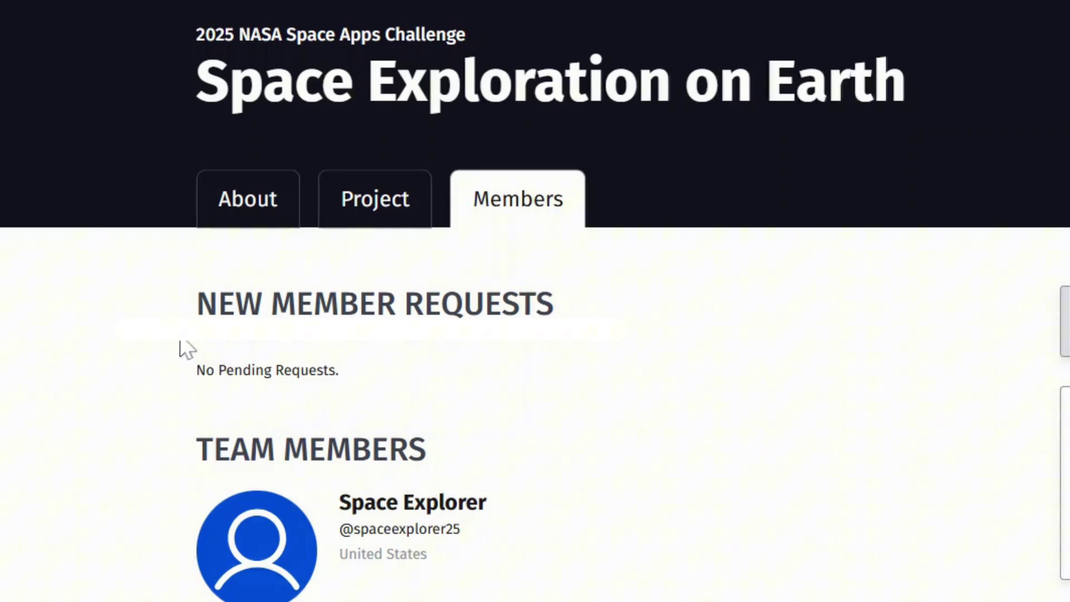
pyautogui.scroll(-3, 568, 382)
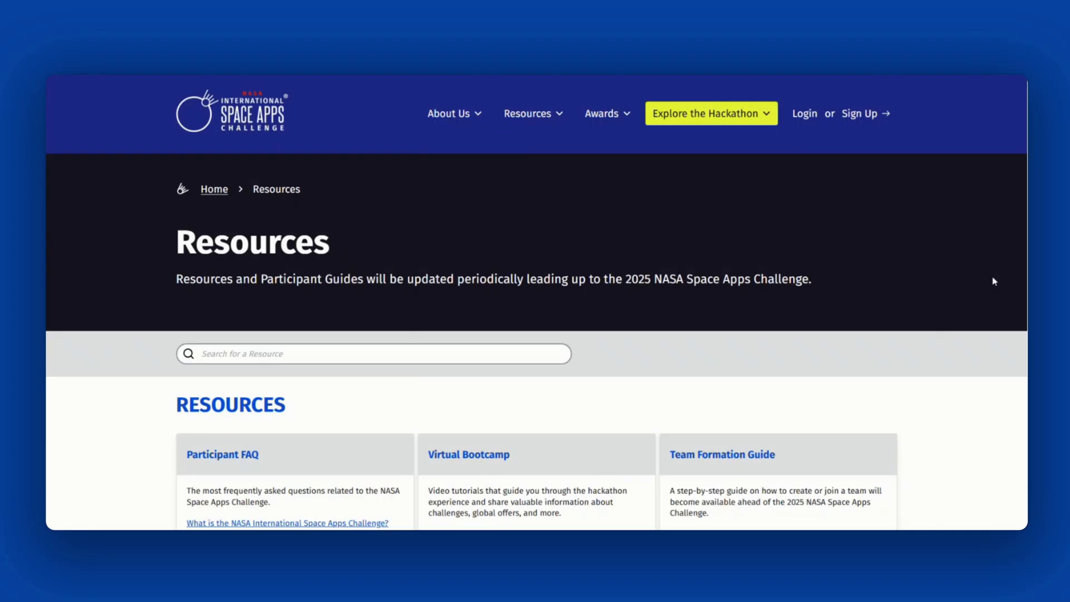
# Scroll the Resources page down to the guide cards such as Project Submission and Judging & Awards.
pyautogui.scroll(-4, 995, 281)
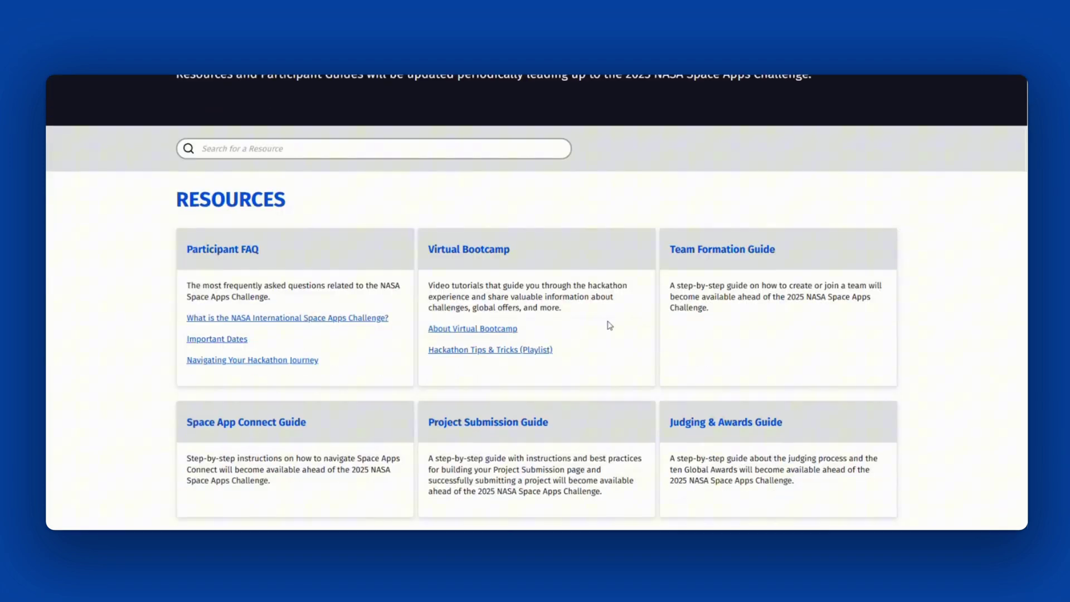